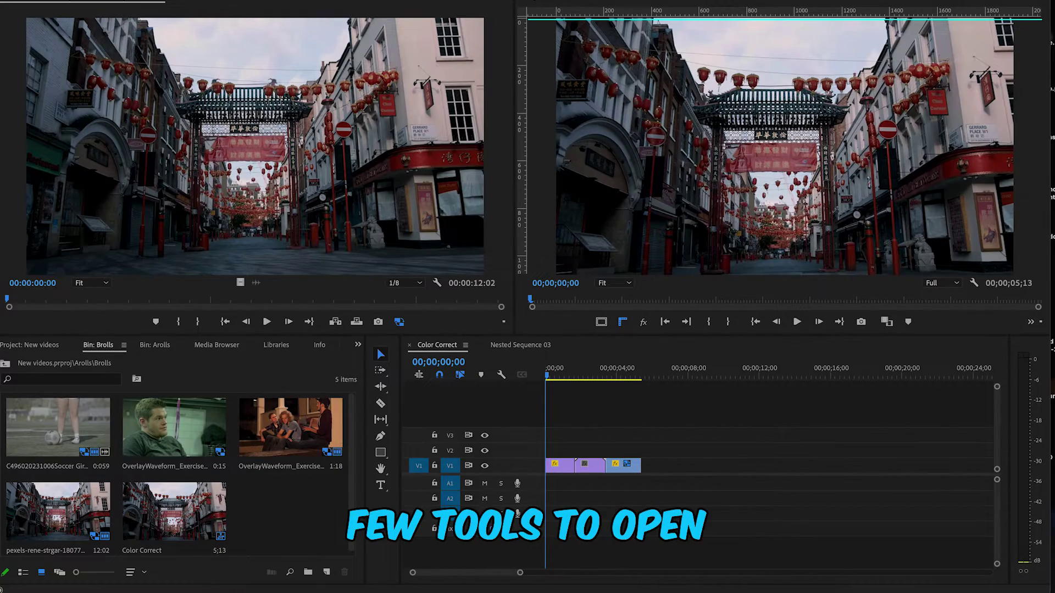
Open the Effect Controls, Lumetri Color and Lumetri Scopes panels in the workspace.
{"action": "key", "text": "shift+5"}
{"action": "left_click", "coordinate": [376, 9]}
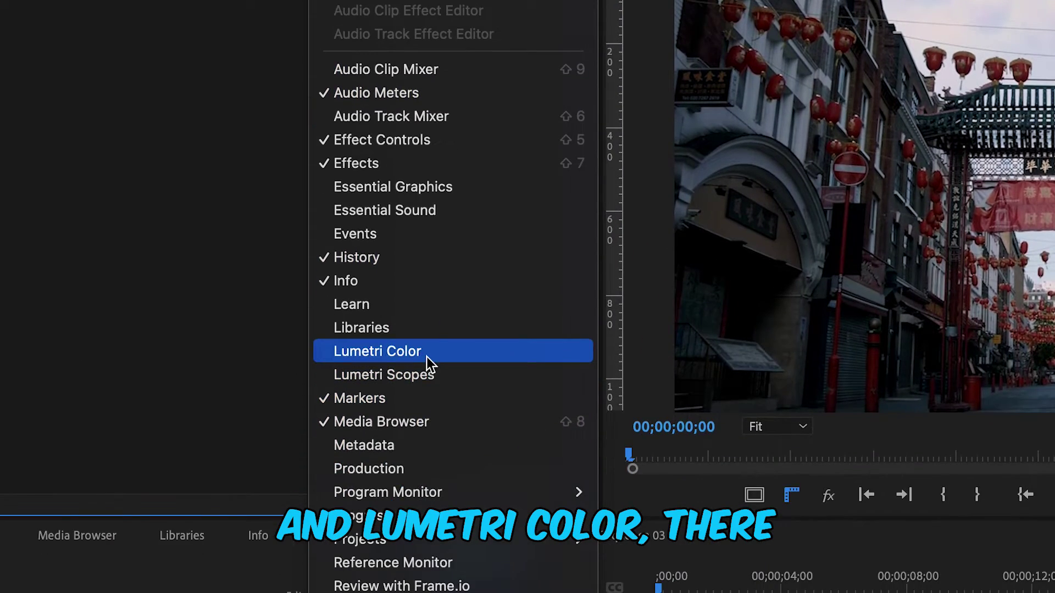
{"action": "left_click", "coordinate": [426, 356]}
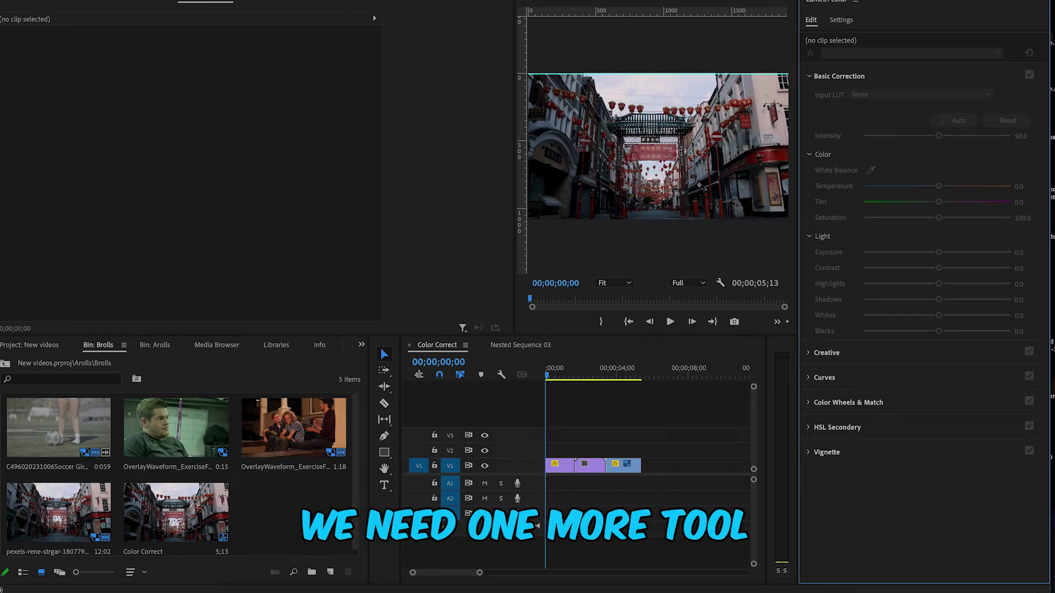
{"action": "left_click", "coordinate": [399, 38]}
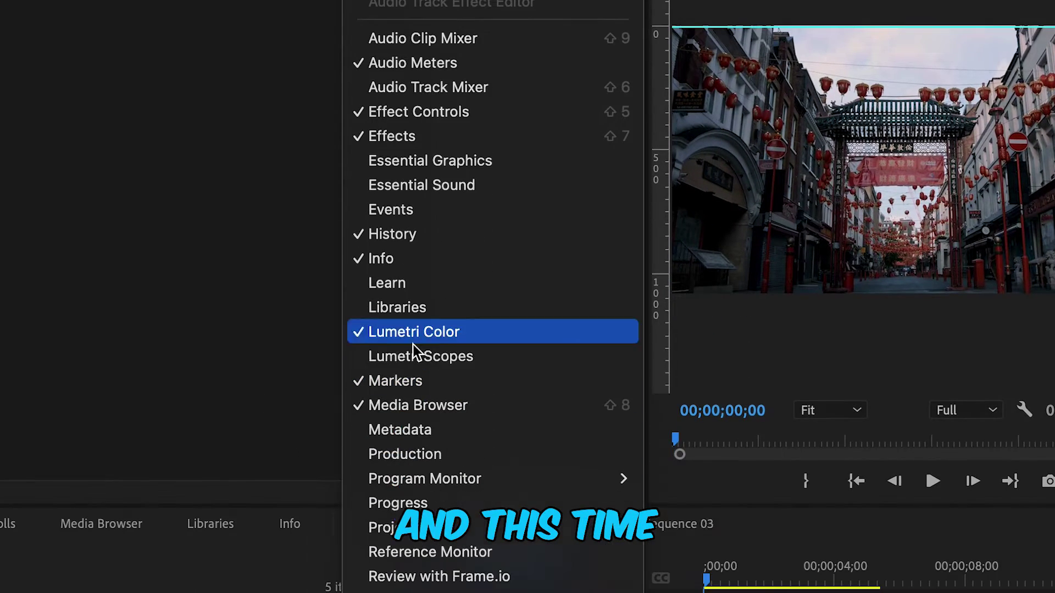
{"action": "left_click", "coordinate": [410, 363]}
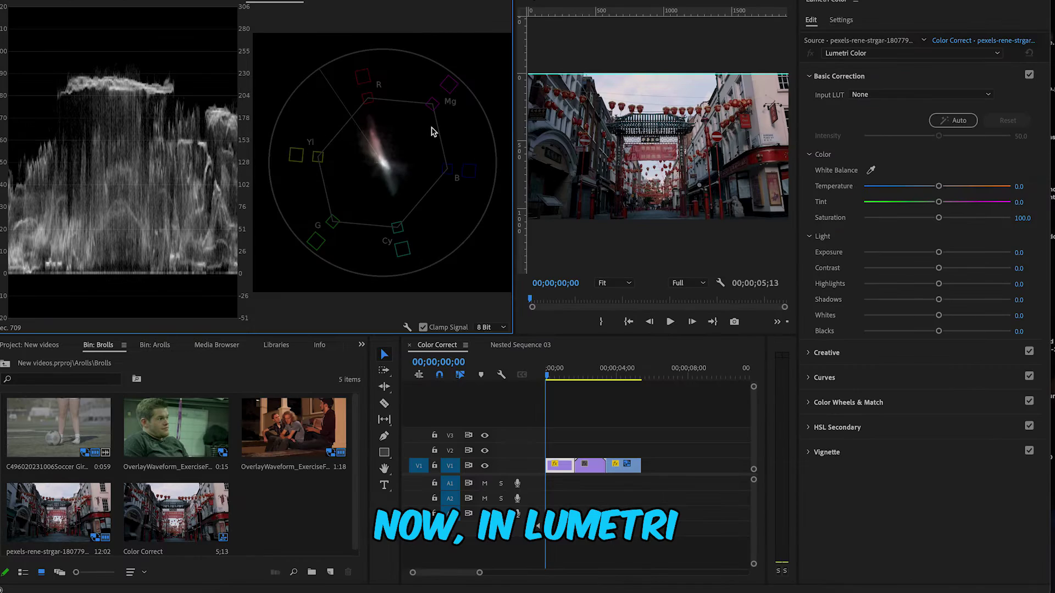
Set the waveform type of the Lumetri Scopes to Luma.
{"action": "right_click", "coordinate": [281, 83]}
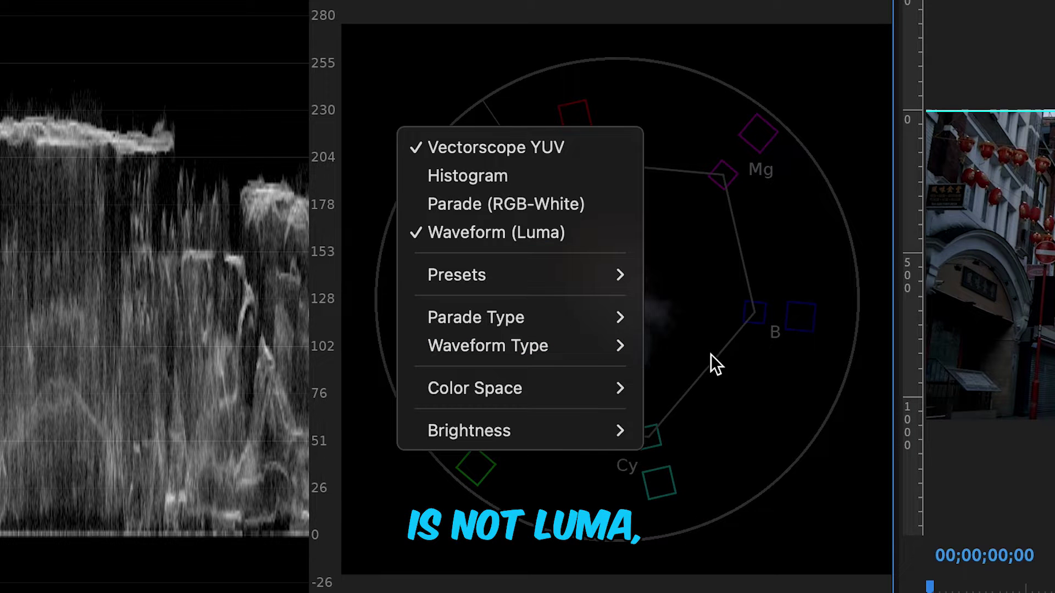
{"action": "mouse_move", "coordinate": [516, 352]}
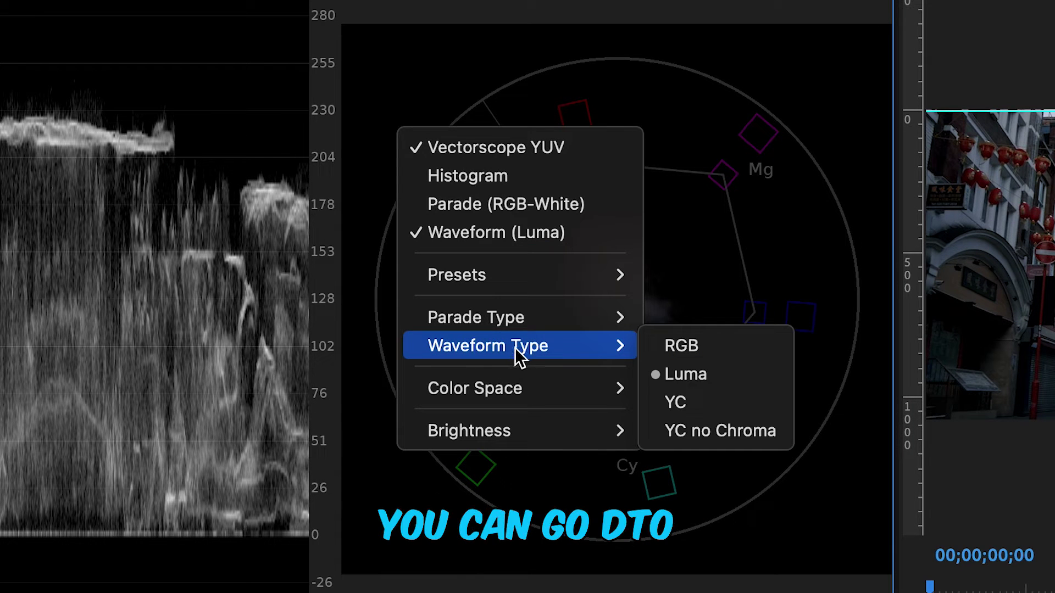
{"action": "left_click", "coordinate": [737, 374]}
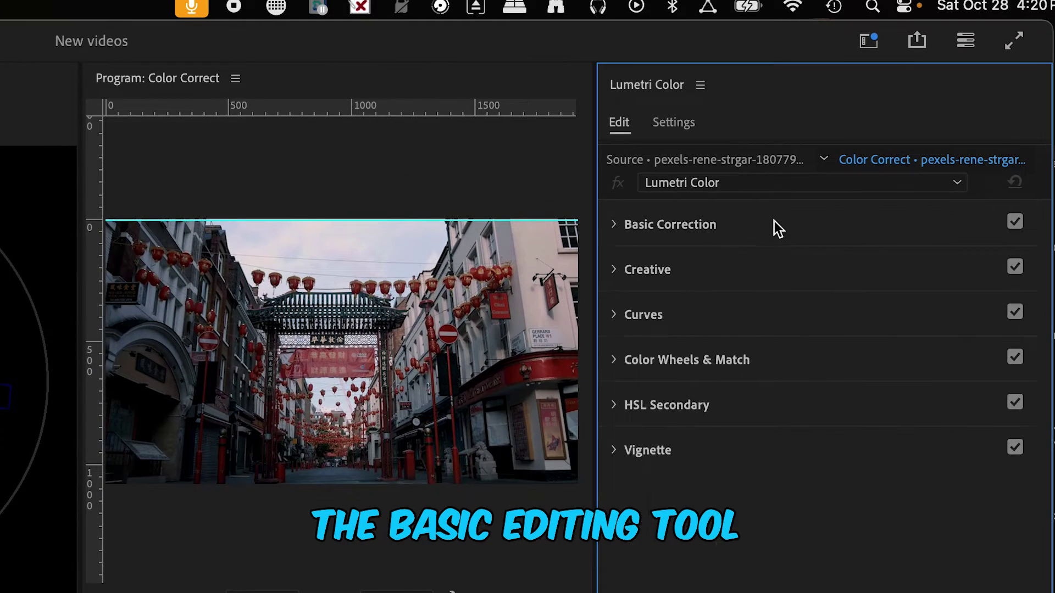
Collapse the Basic Correction section to review the list of Lumetri Color sections.
{"action": "left_click", "coordinate": [841, 78]}
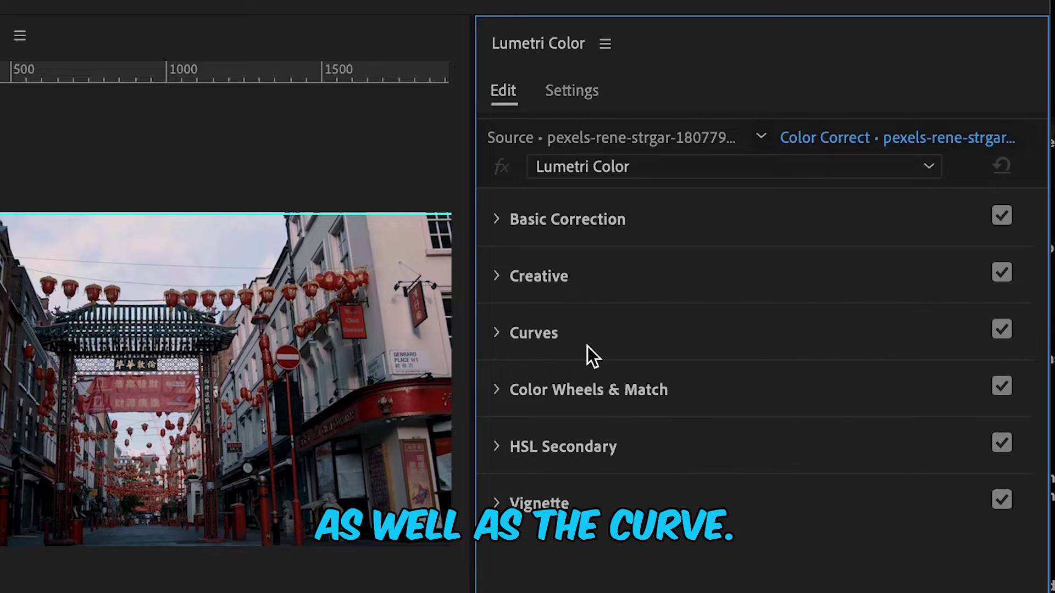
{"action": "left_click", "coordinate": [586, 218]}
{"action": "left_click", "coordinate": [584, 217]}
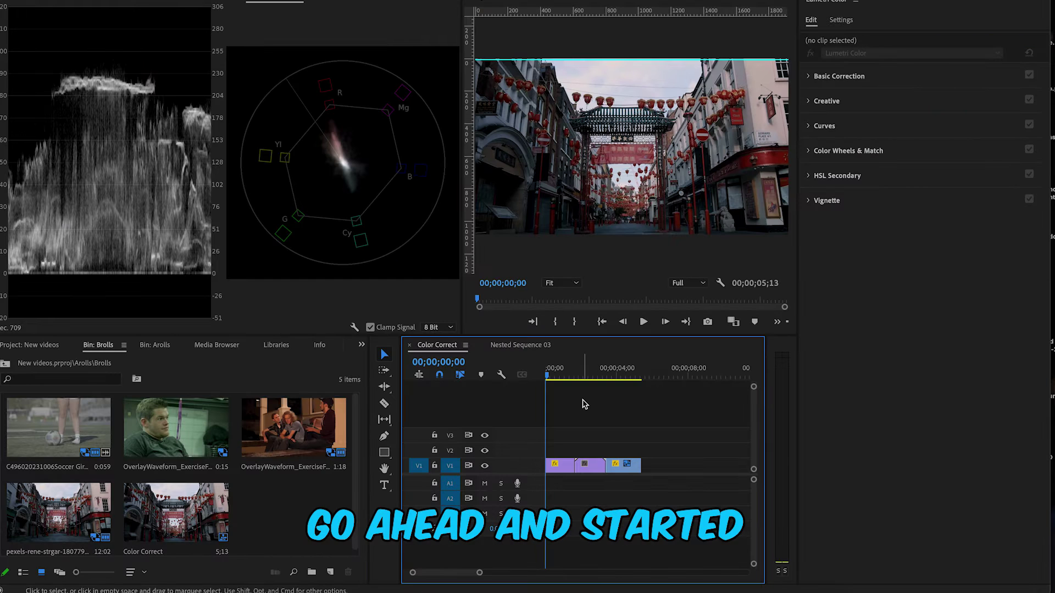
In Basic Correction, set the Blacks of the first timeline clip to 0.6 and its Whites to 39.1.
{"action": "left_click", "coordinate": [590, 466]}
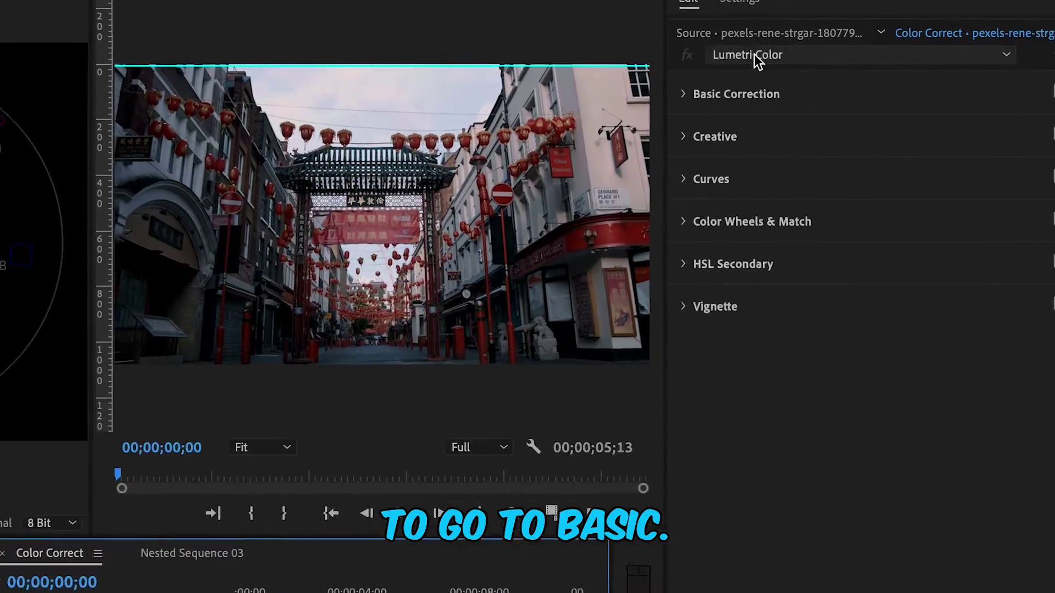
{"action": "left_click", "coordinate": [736, 94]}
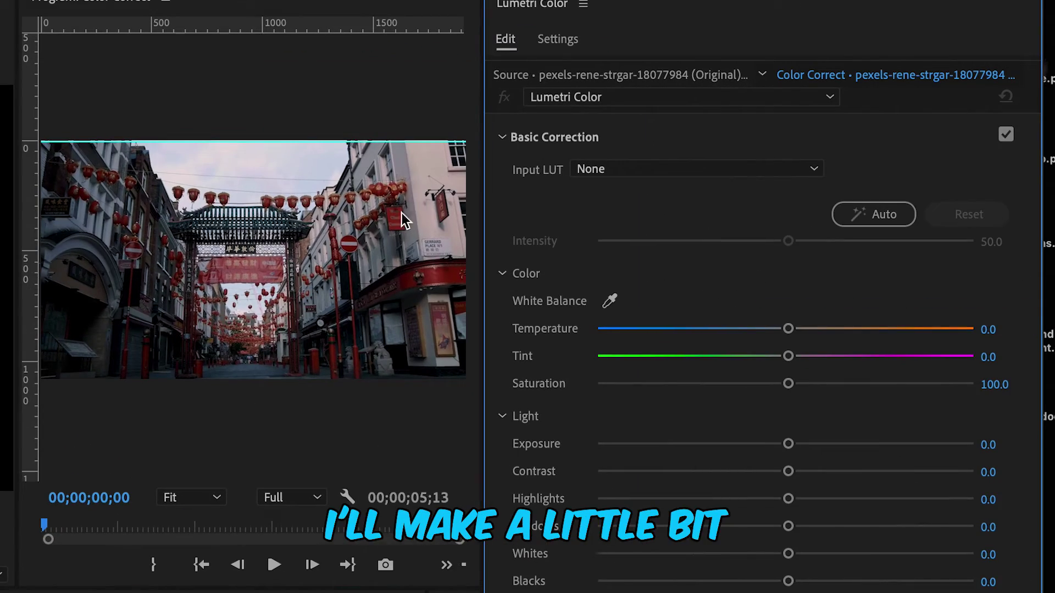
{"action": "left_click_drag", "start_coordinate": [15, 259], "coordinate": [1, 261]}
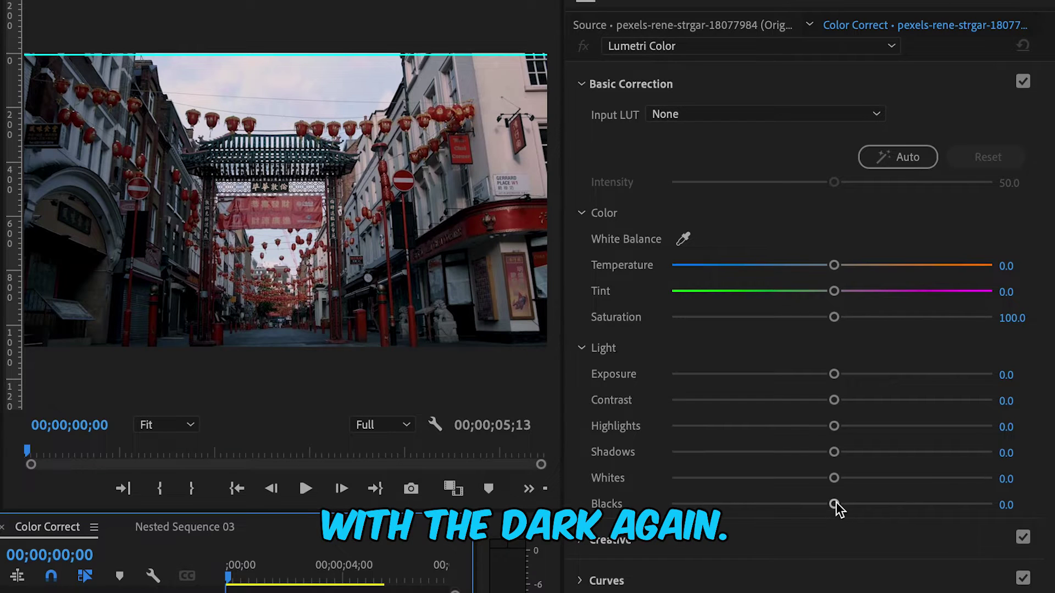
{"action": "left_click_drag", "start_coordinate": [835, 504], "coordinate": [852, 505]}
{"action": "left_click_drag", "start_coordinate": [927, 341], "coordinate": [951, 317]}
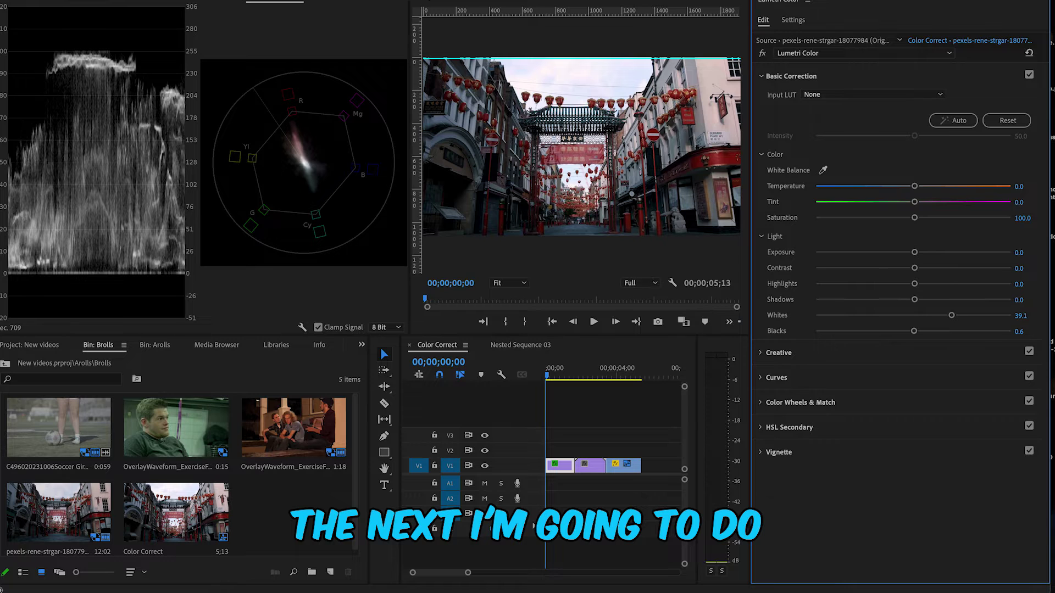
Set the street clip's Shadows to -16.8, Highlights to 30.4 and Exposure to 0.2.
{"action": "mouse_move", "coordinate": [915, 301]}
{"action": "left_mouse_down"}
{"action": "mouse_move", "coordinate": [888, 301]}
{"action": "mouse_move", "coordinate": [961, 303]}
{"action": "mouse_move", "coordinate": [899, 303]}
{"action": "left_mouse_up"}
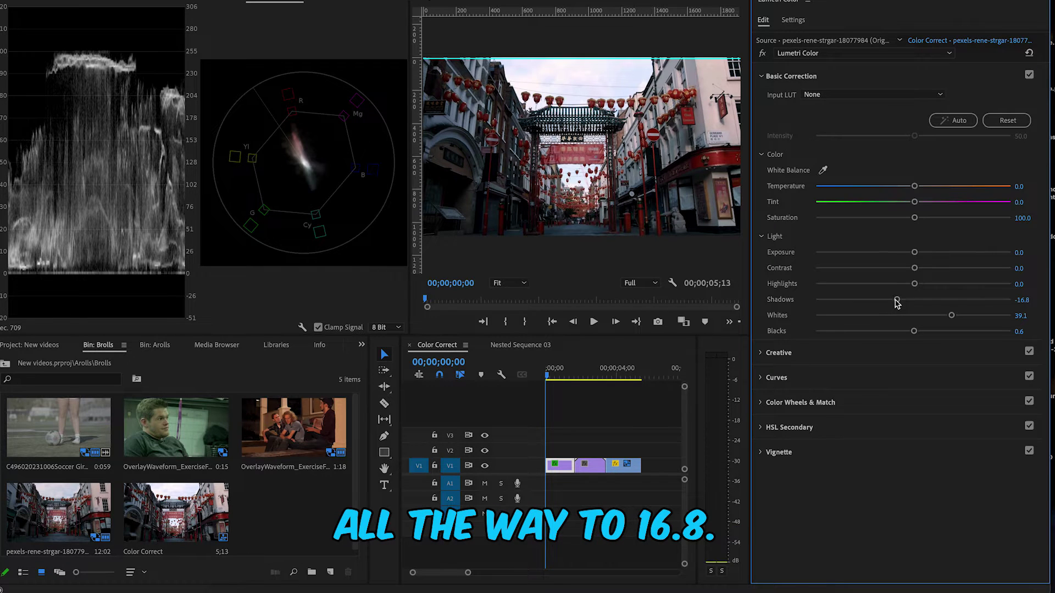
{"action": "left_click_drag", "start_coordinate": [915, 283], "coordinate": [950, 286]}
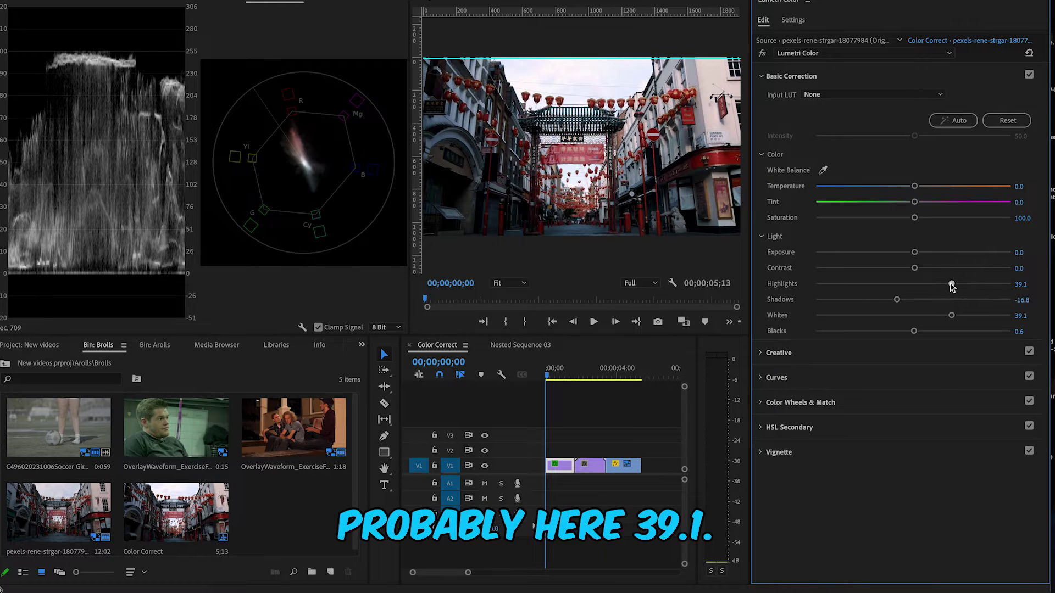
{"action": "left_click_drag", "start_coordinate": [914, 252], "coordinate": [916, 252]}
{"action": "left_click_drag", "start_coordinate": [951, 284], "coordinate": [941, 286]}
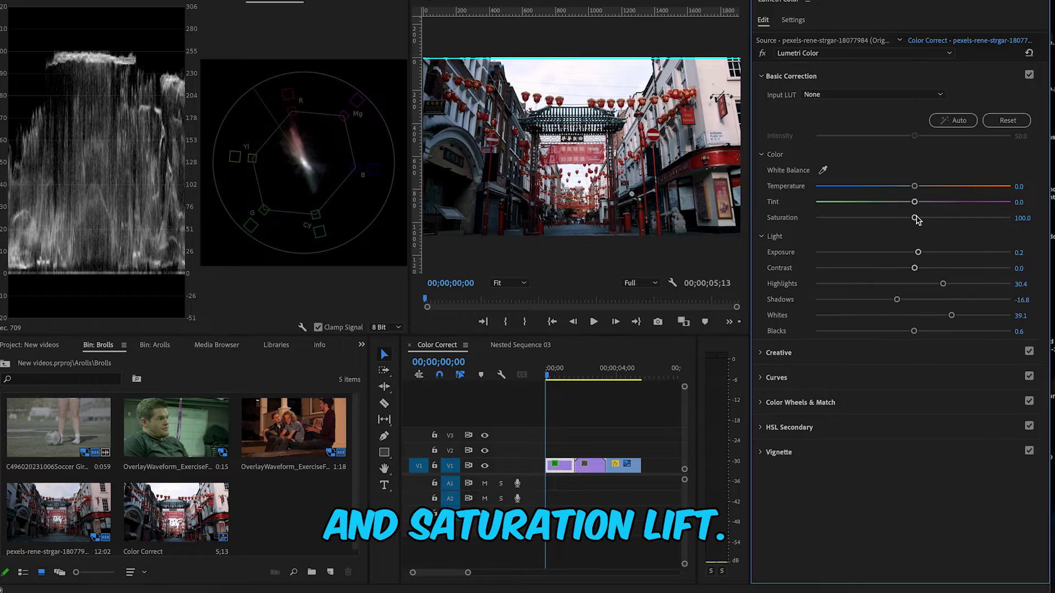
Set the street clip's Saturation to 135.4 and its Contrast to 41.0.
{"action": "left_click_drag", "start_coordinate": [916, 220], "coordinate": [1051, 223]}
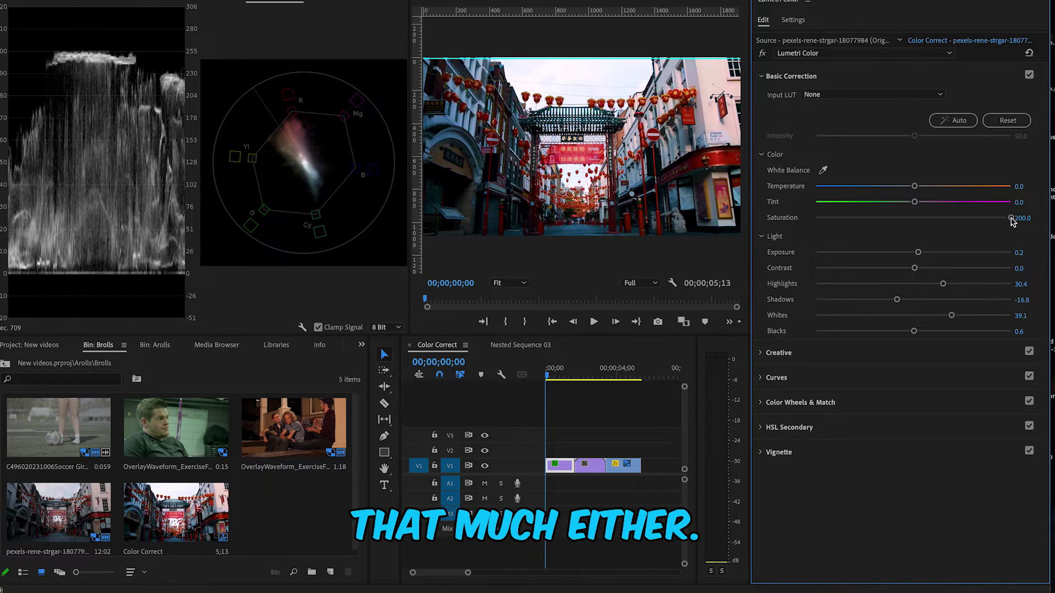
{"action": "mouse_move", "coordinate": [1012, 218]}
{"action": "left_mouse_down"}
{"action": "mouse_move", "coordinate": [914, 220]}
{"action": "mouse_move", "coordinate": [947, 221]}
{"action": "left_mouse_up"}
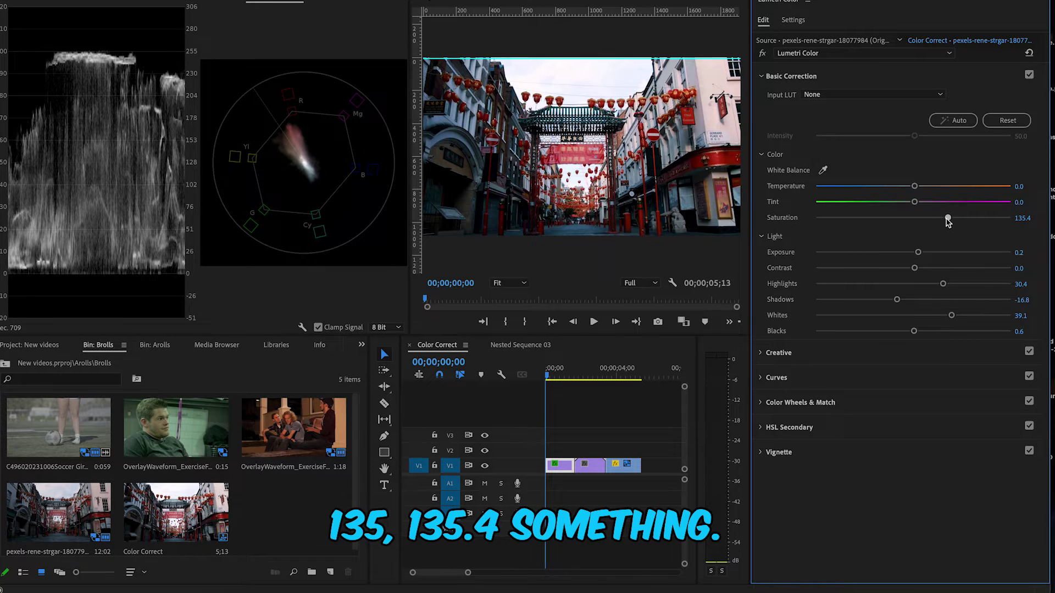
{"action": "left_click_drag", "start_coordinate": [914, 268], "coordinate": [952, 270]}
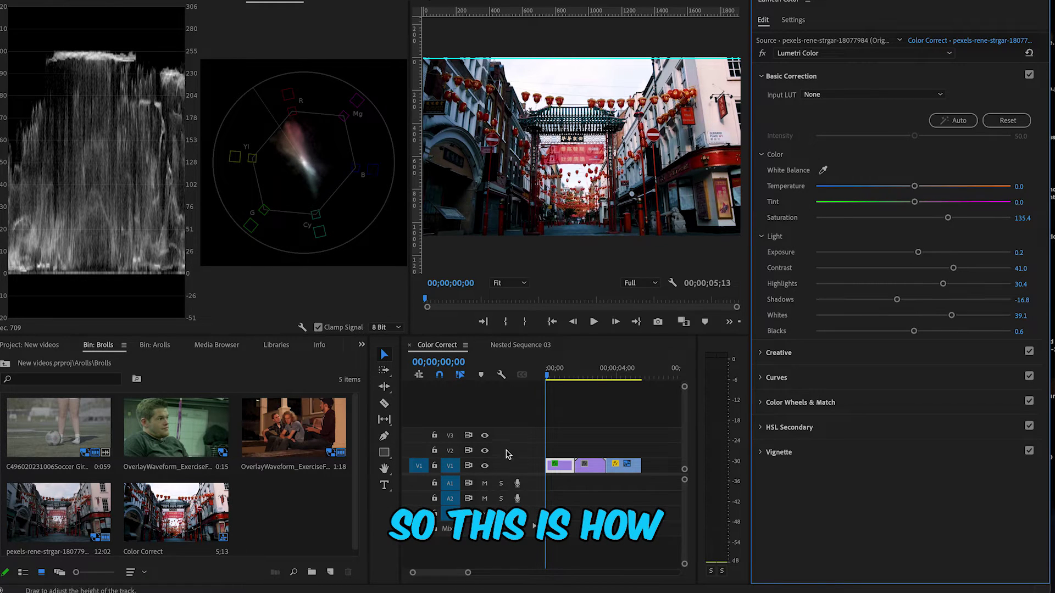
Compare the street clip before and after correction by switching the Lumetri effect off and on, and deselect the clip.
{"action": "left_click", "coordinate": [571, 447]}
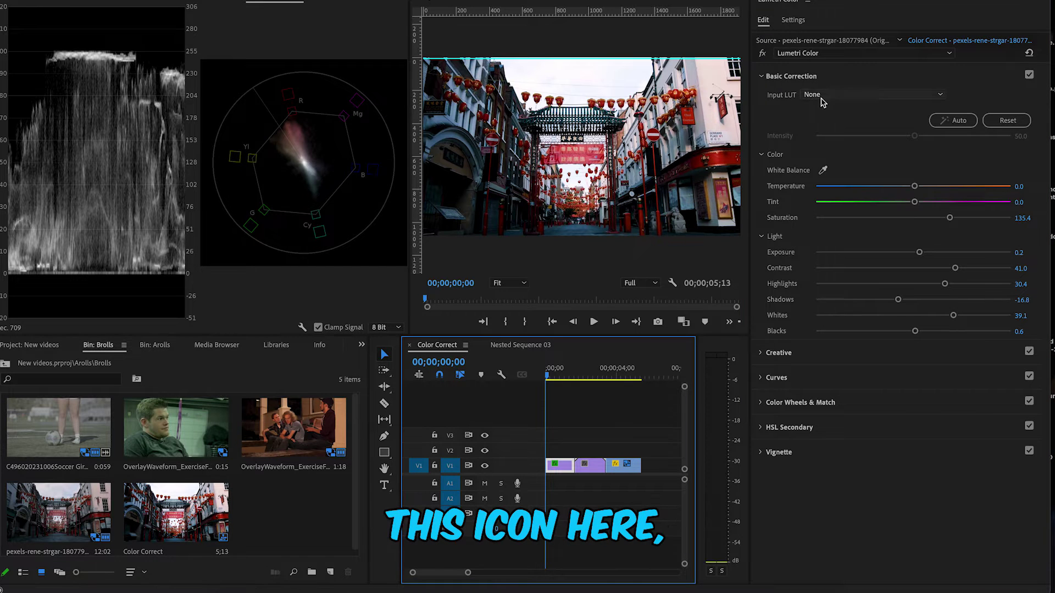
{"action": "left_click", "coordinate": [763, 54]}
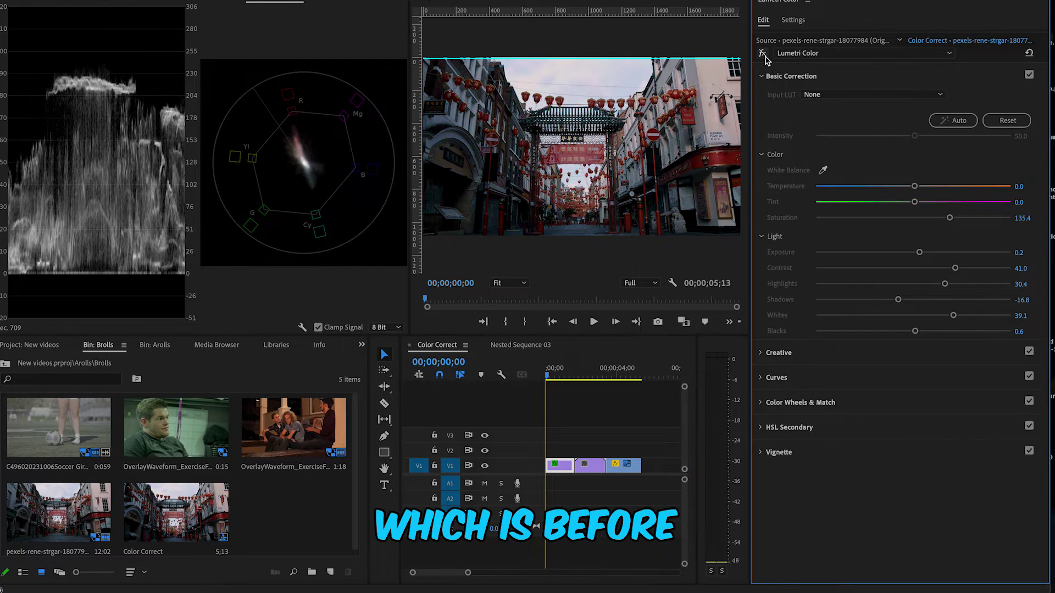
{"action": "left_click", "coordinate": [763, 54]}
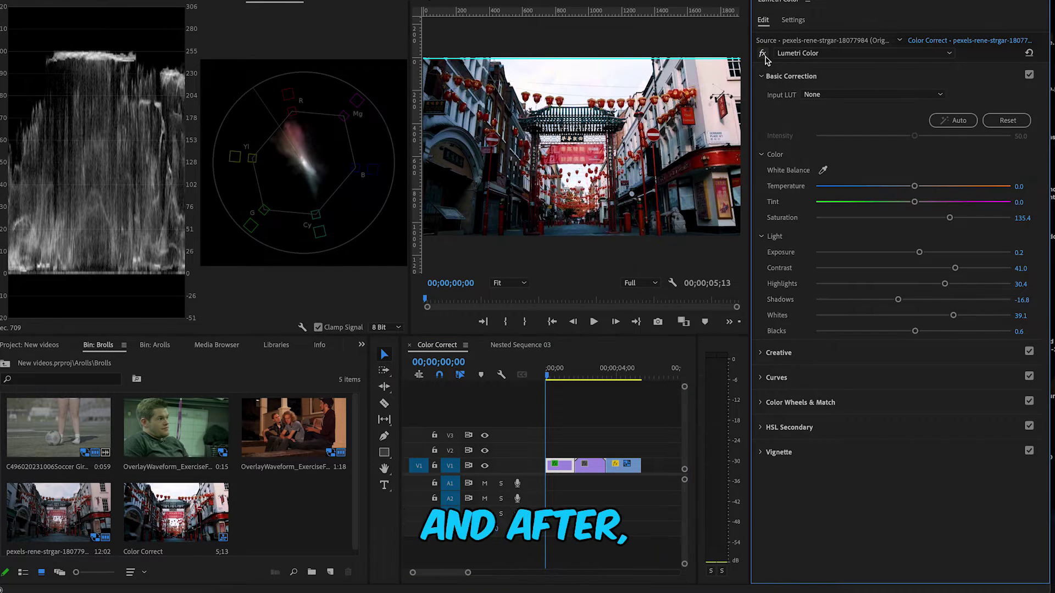
{"action": "left_click", "coordinate": [575, 439]}
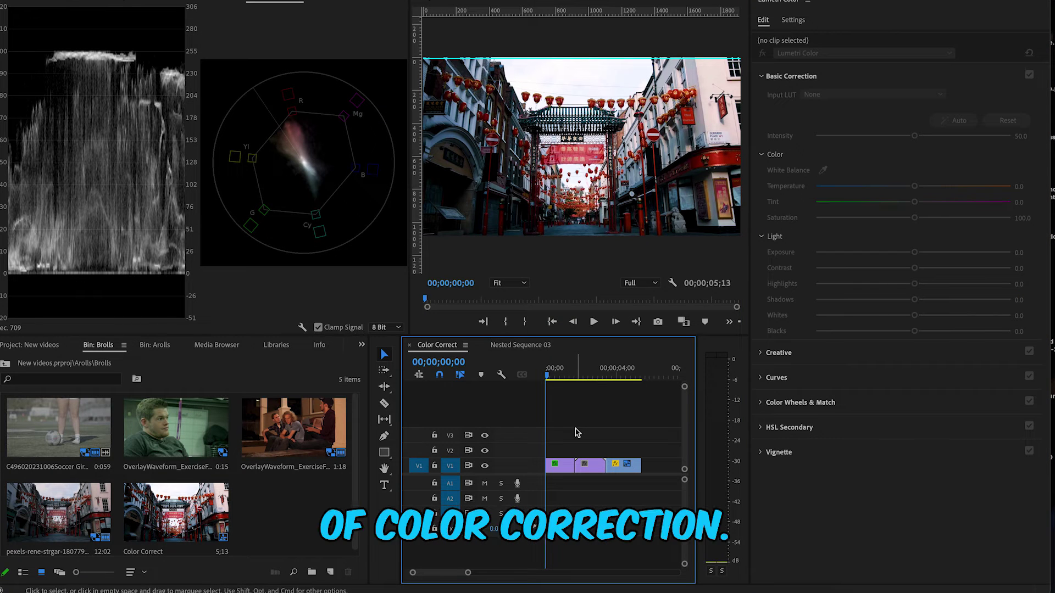
Correct the white balance of the second timeline clip by sampling the white pillar beside the man in the cap.
{"action": "left_click_drag", "start_coordinate": [547, 375], "coordinate": [584, 376]}
{"action": "left_click", "coordinate": [599, 429]}
{"action": "left_click", "coordinate": [589, 466]}
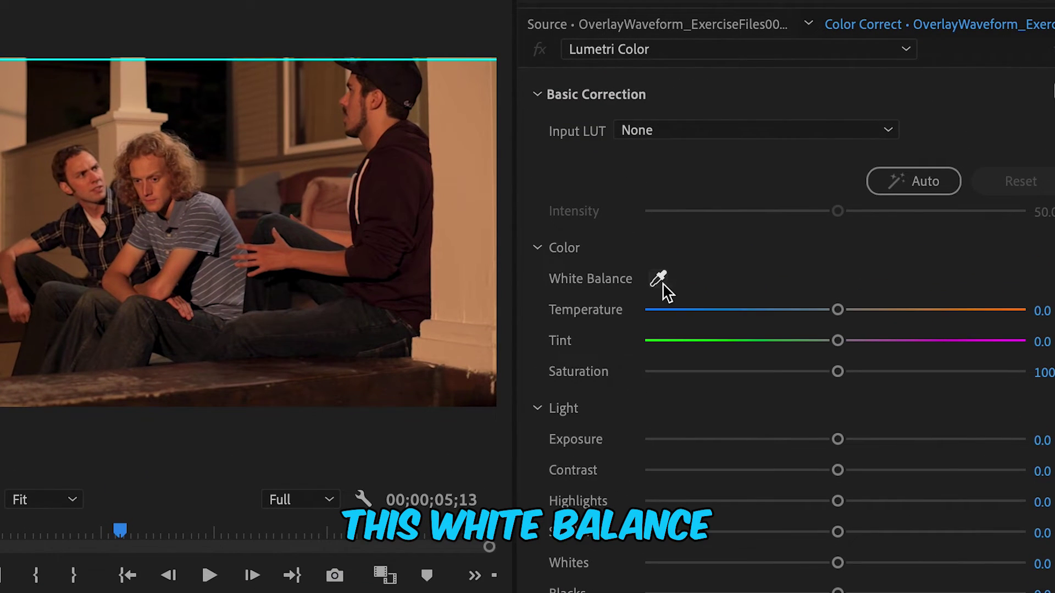
{"action": "left_click", "coordinate": [660, 282]}
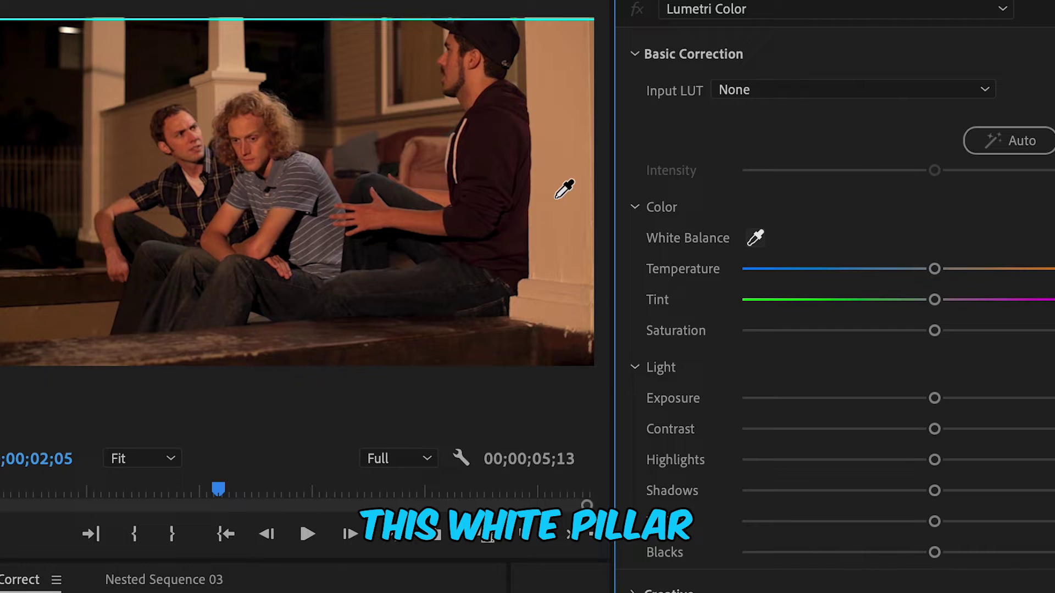
{"action": "left_click", "coordinate": [557, 164]}
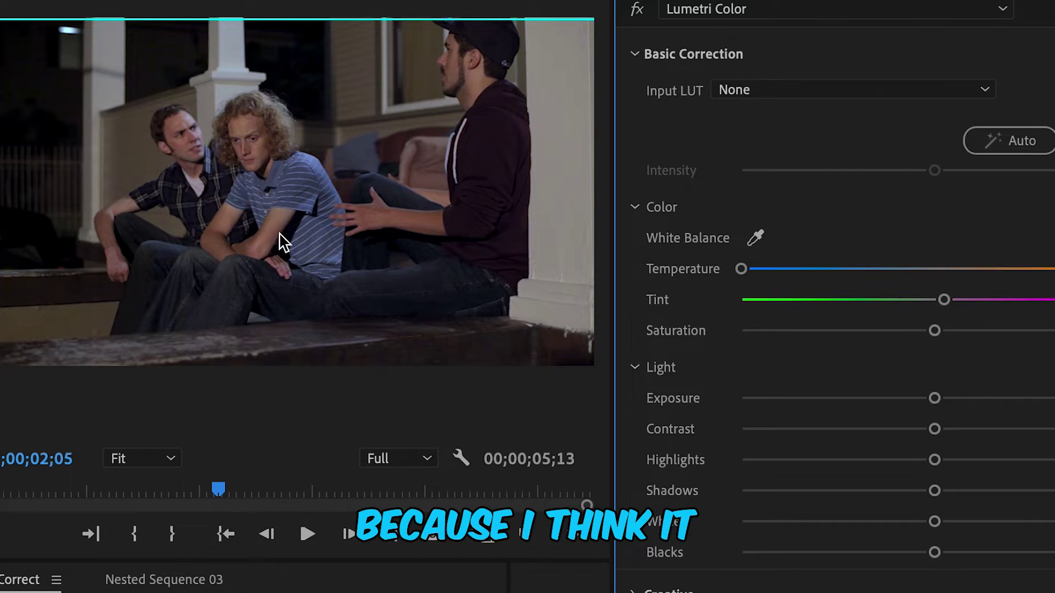
Try a warmer Temperature and a greener Tint on the porch clip, and undo these changes.
{"action": "left_click_drag", "start_coordinate": [741, 269], "coordinate": [843, 269]}
{"action": "mouse_move", "coordinate": [944, 300]}
{"action": "left_mouse_down"}
{"action": "mouse_move", "coordinate": [907, 299]}
{"action": "mouse_move", "coordinate": [946, 299]}
{"action": "left_mouse_up"}
{"action": "left_click_drag", "start_coordinate": [829, 269], "coordinate": [787, 268]}
{"action": "key", "text": "ctrl+z"}
{"action": "key", "text": "ctrl+z"}
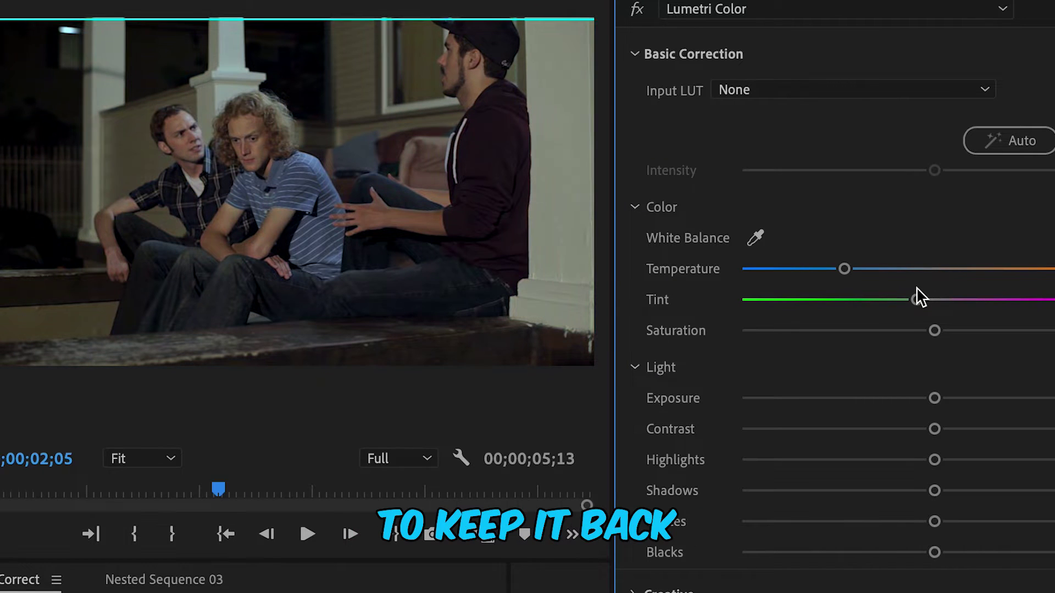
{"action": "key", "text": "ctrl+z"}
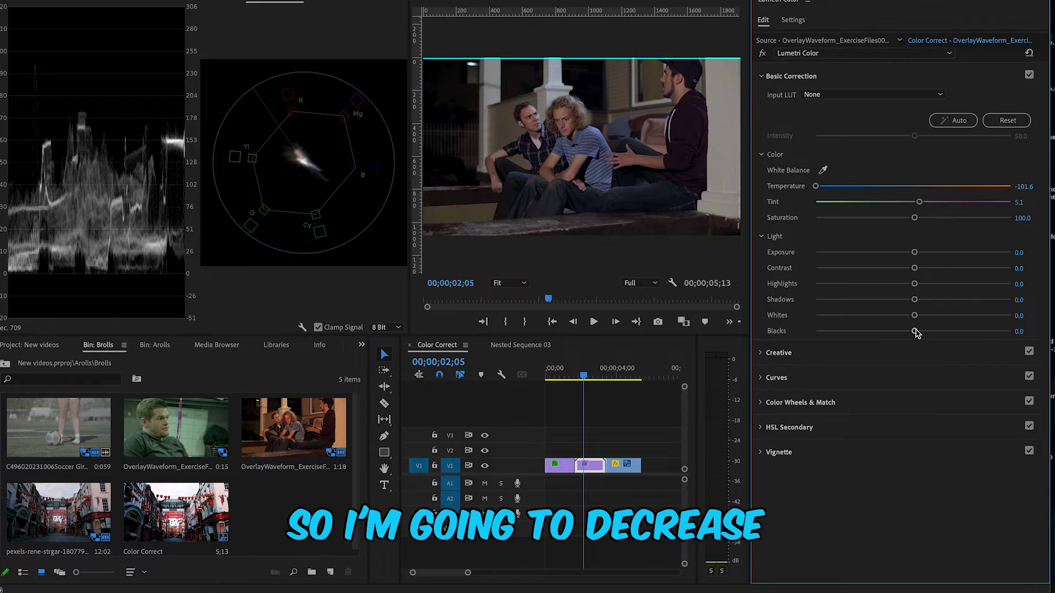
Set the porch clip's Blacks to -2.5 and its Whites to 100.0.
{"action": "left_click_drag", "start_coordinate": [915, 332], "coordinate": [908, 333]}
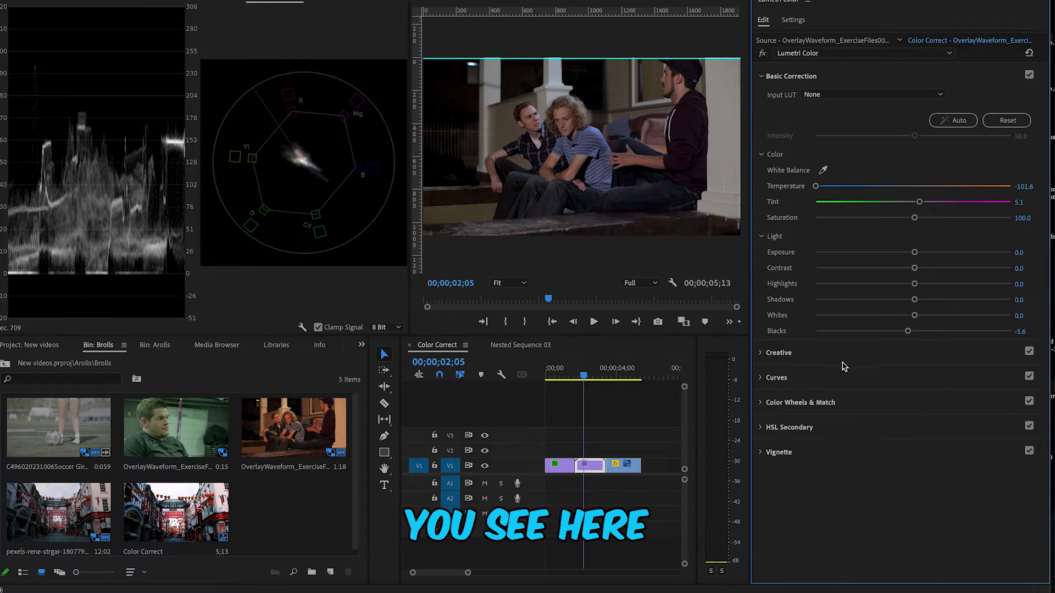
{"action": "left_click_drag", "start_coordinate": [909, 332], "coordinate": [912, 334]}
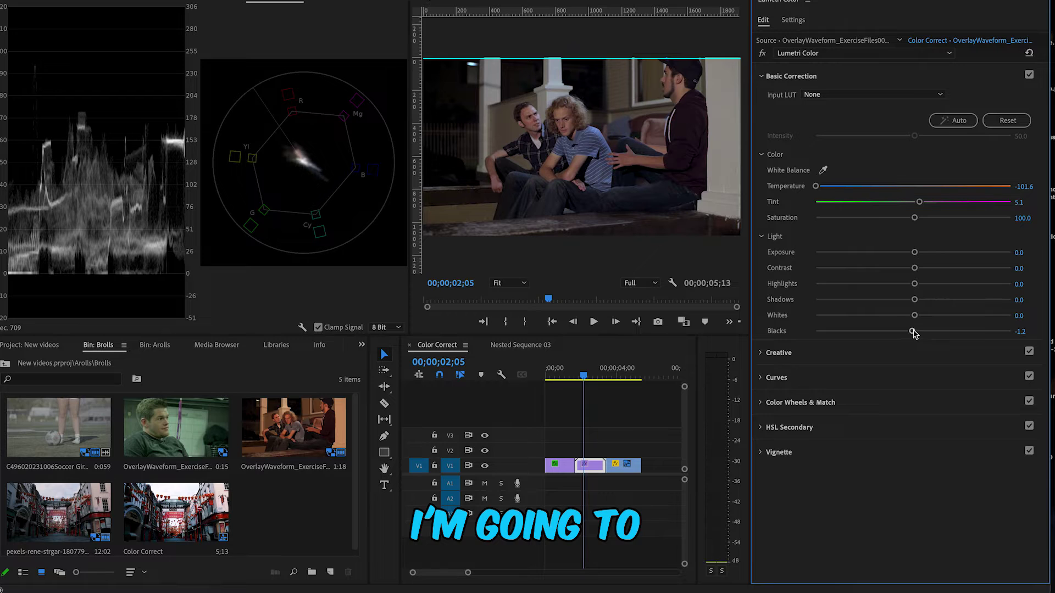
{"action": "left_click_drag", "start_coordinate": [912, 332], "coordinate": [910, 333]}
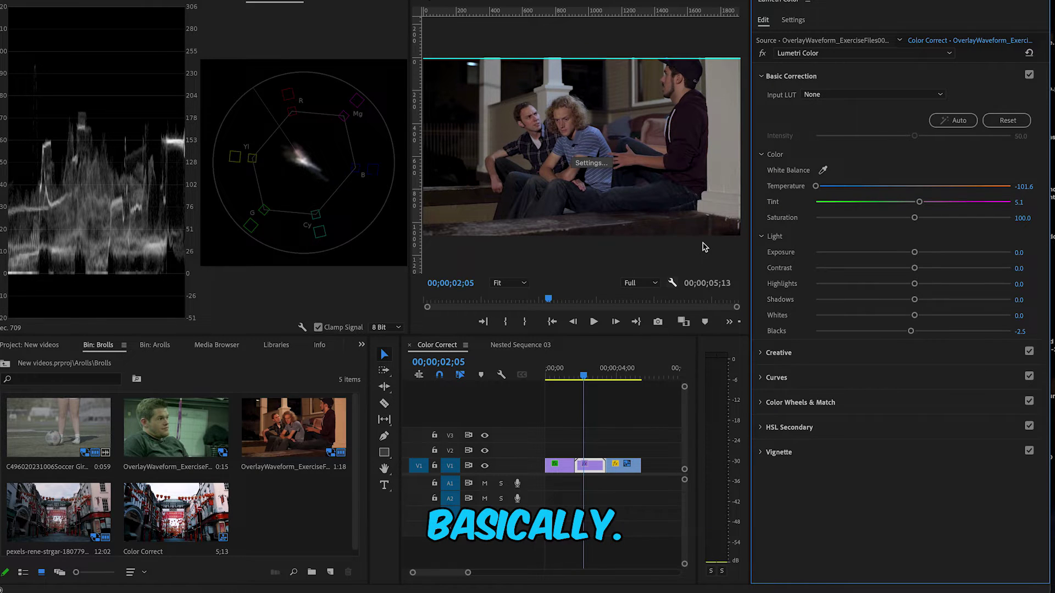
{"action": "left_click_drag", "start_coordinate": [914, 315], "coordinate": [1011, 315]}
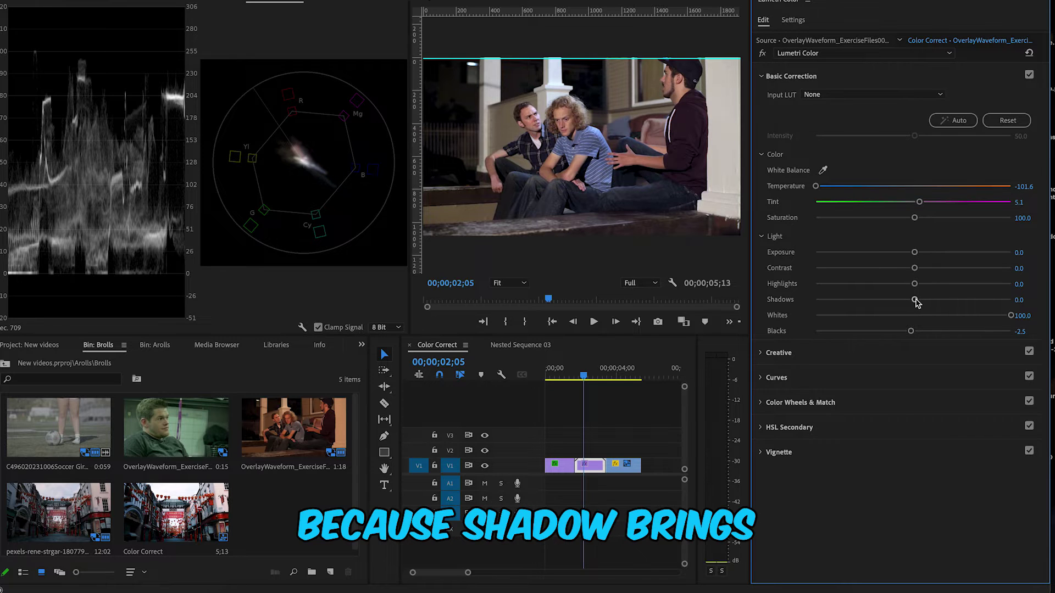
Set the porch clip's Shadows to -3.1 and Highlights to 19.9, and raise its Exposure slightly.
{"action": "left_click_drag", "start_coordinate": [915, 299], "coordinate": [911, 300]}
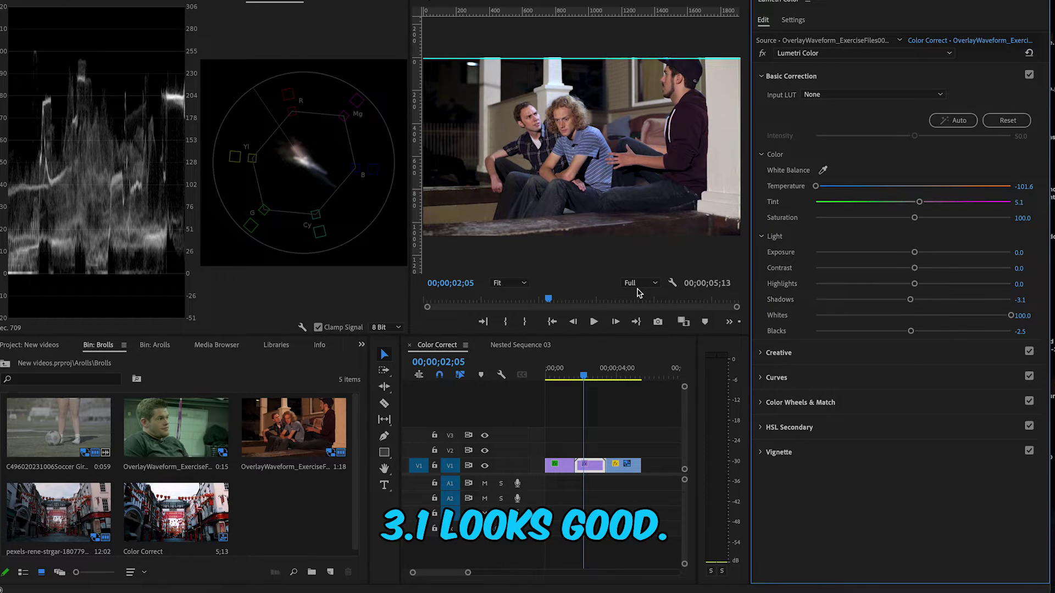
{"action": "left_click_drag", "start_coordinate": [916, 285], "coordinate": [932, 286]}
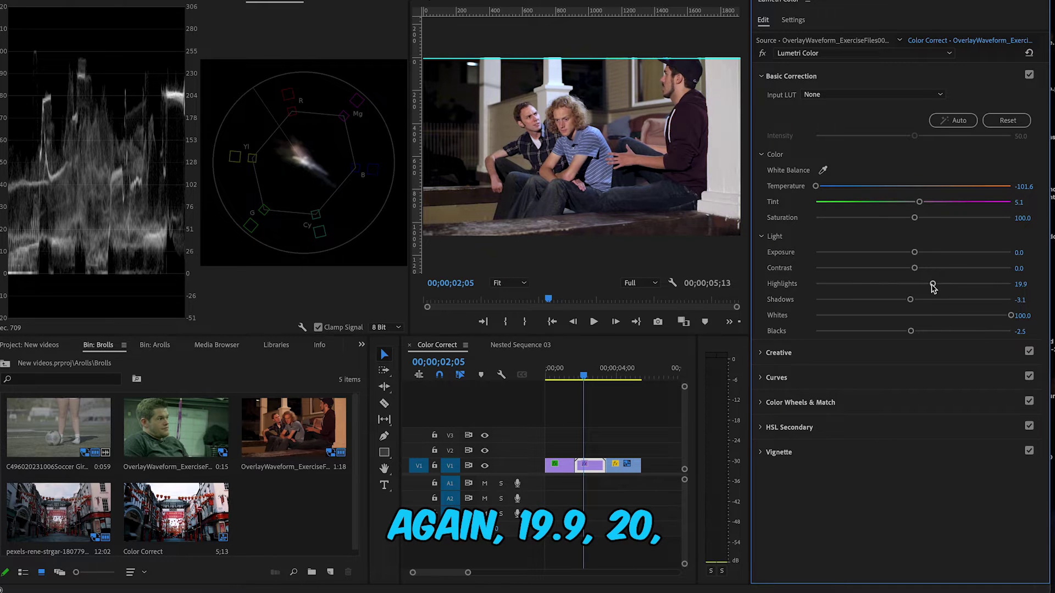
{"action": "left_click_drag", "start_coordinate": [915, 253], "coordinate": [917, 254]}
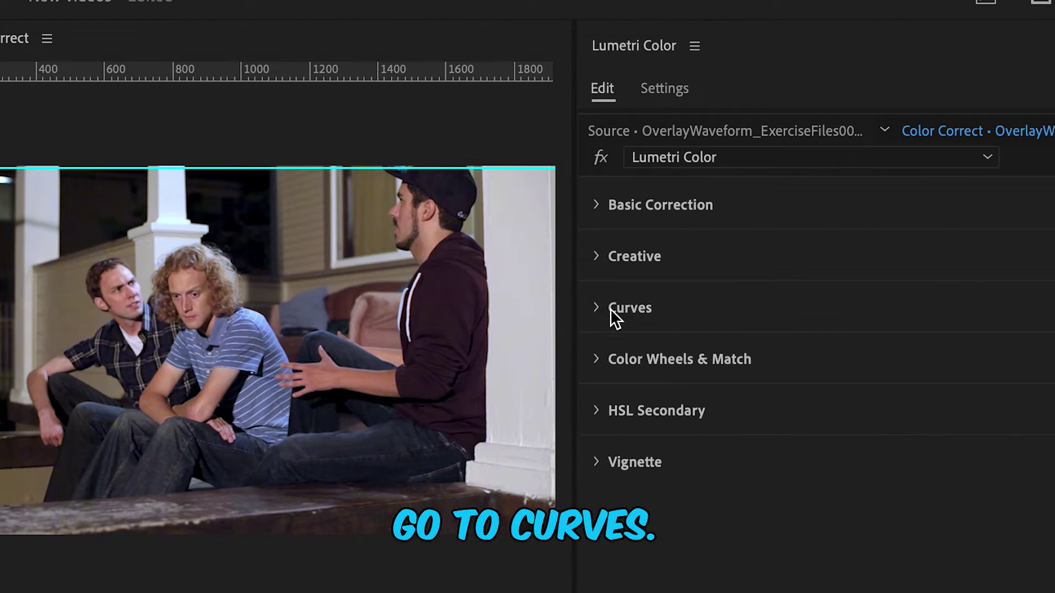
Add control points at the shadows, midtones and highlights of the porch clip's white RGB curve.
{"action": "left_click", "coordinate": [612, 308]}
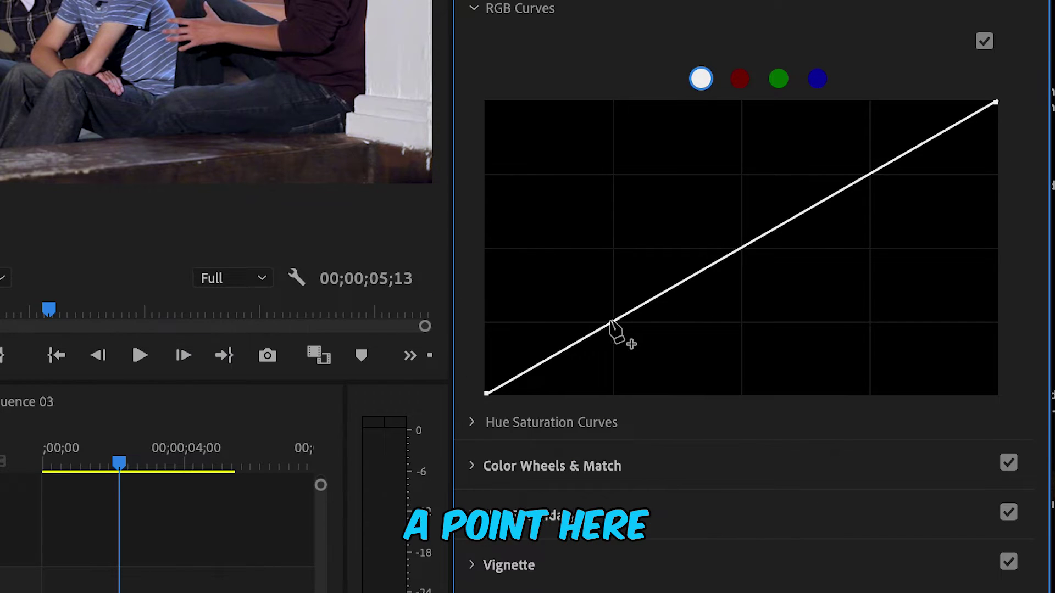
{"action": "left_click", "coordinate": [612, 322]}
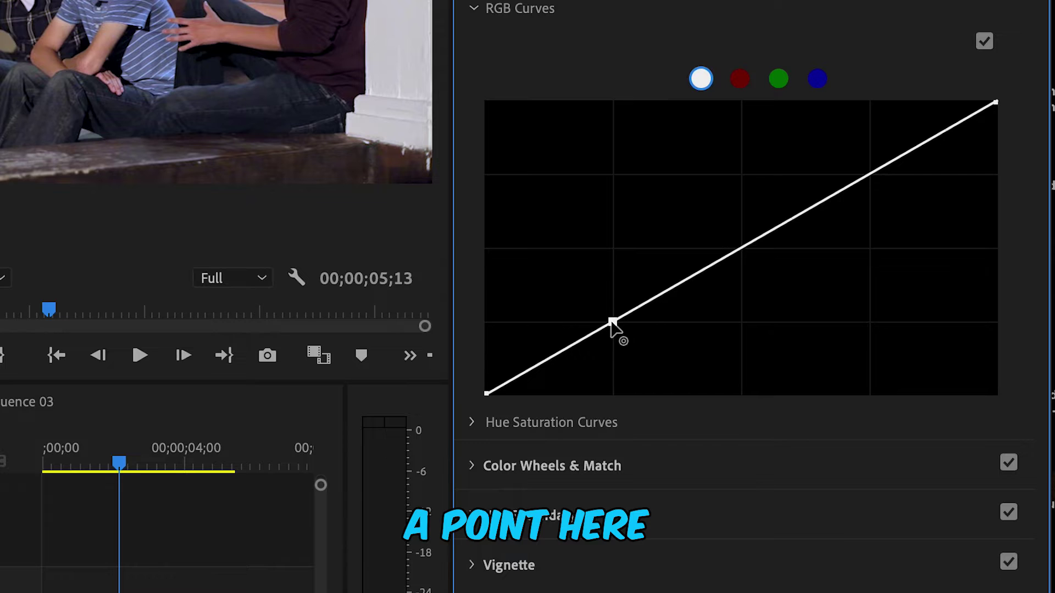
{"action": "left_click", "coordinate": [871, 175]}
{"action": "left_click", "coordinate": [743, 247]}
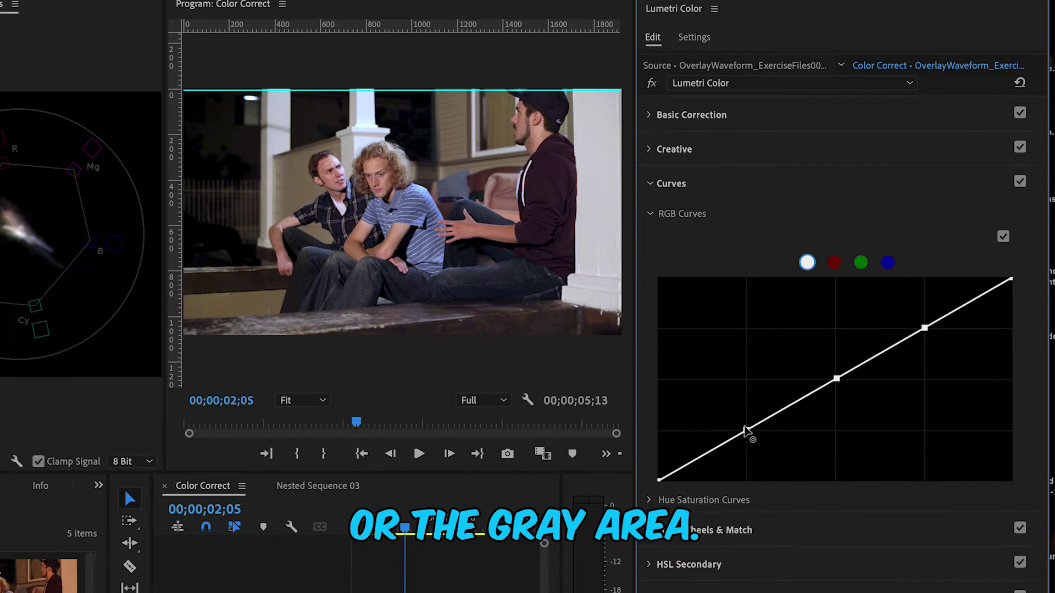
Shape the porch clip's RGB curve into a gentle S by lowering the shadow point and slightly raising the highlight and midtone points.
{"action": "left_click_drag", "start_coordinate": [746, 431], "coordinate": [750, 437]}
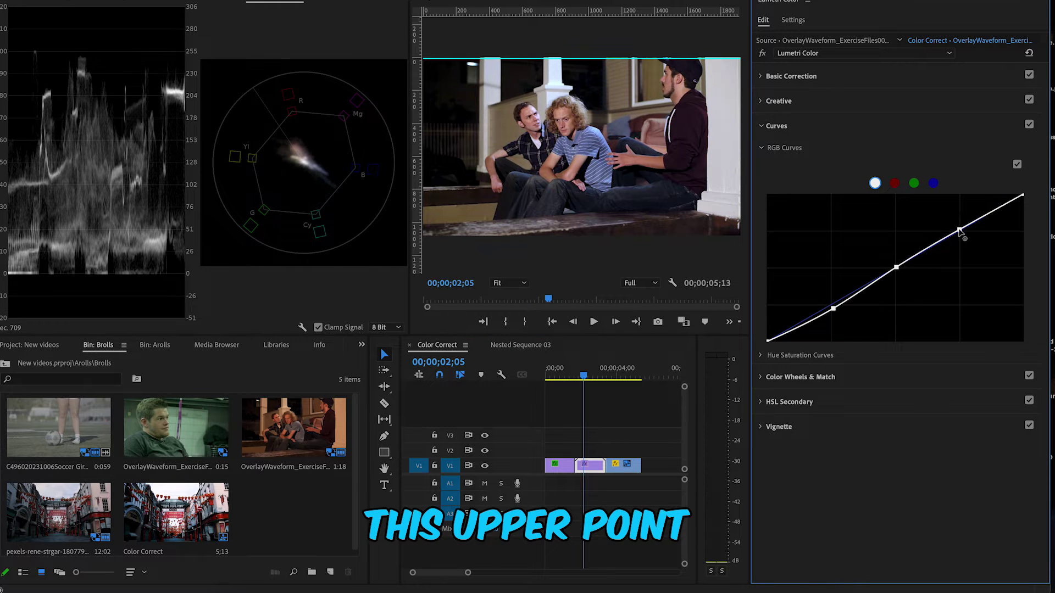
{"action": "left_click_drag", "start_coordinate": [958, 232], "coordinate": [959, 225]}
{"action": "left_click_drag", "start_coordinate": [895, 269], "coordinate": [895, 267]}
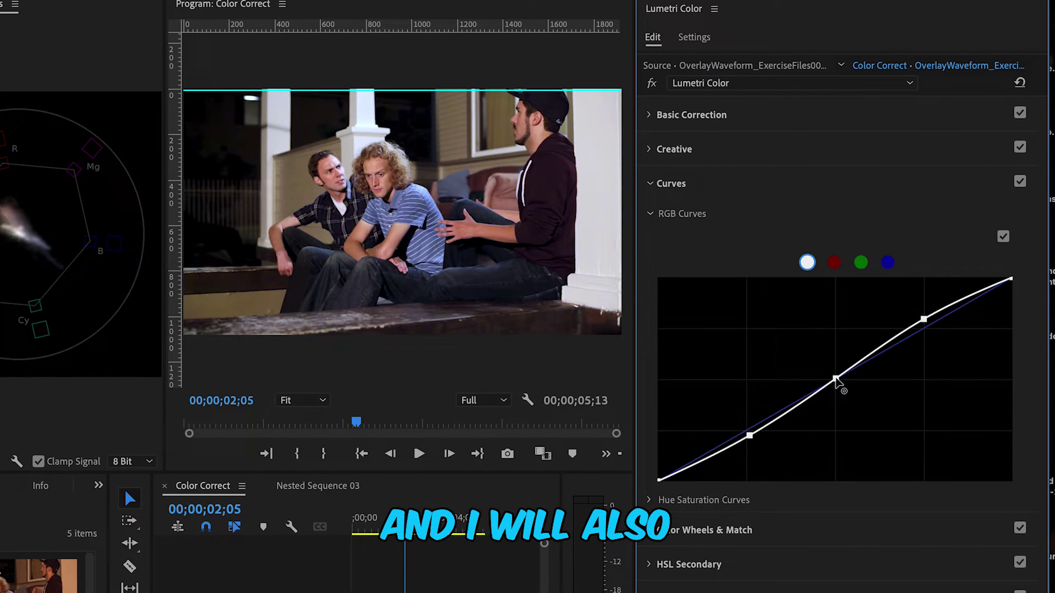
{"action": "left_click_drag", "start_coordinate": [836, 382], "coordinate": [835, 375]}
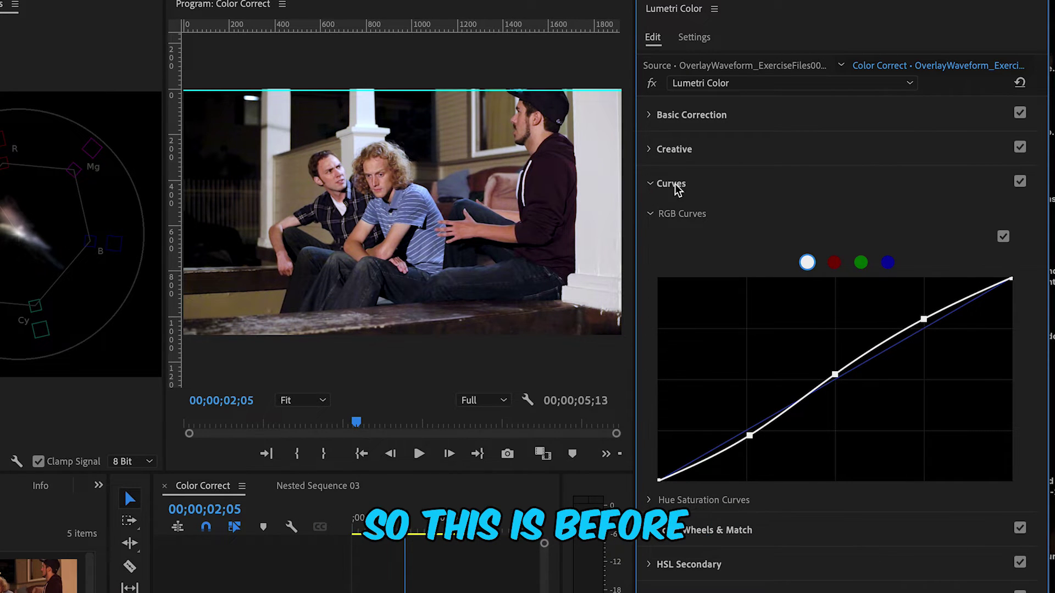
Compare the porch clip with and without its Curves adjustment.
{"action": "left_click", "coordinate": [1020, 182]}
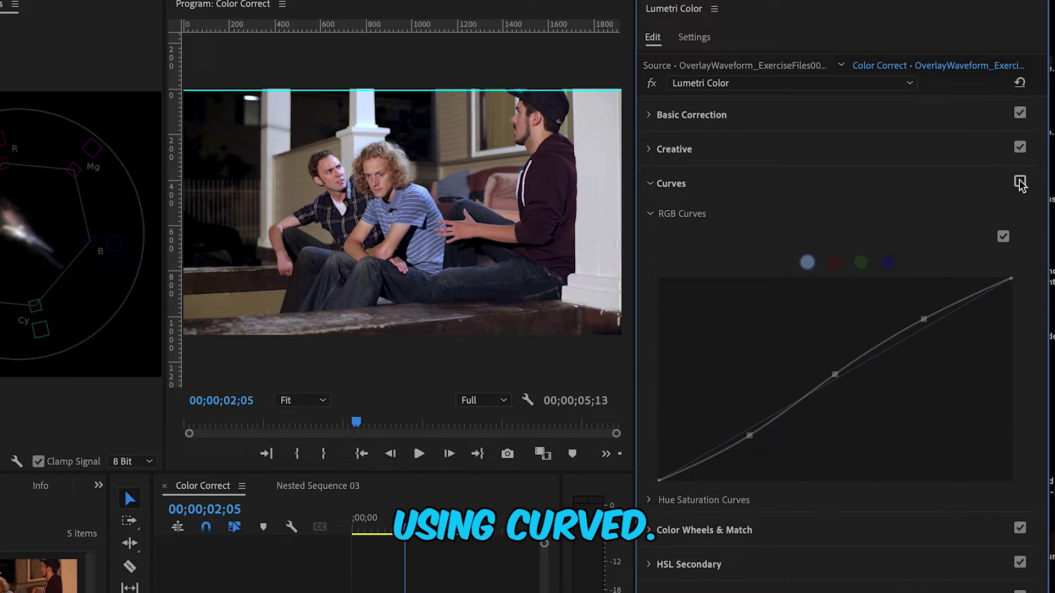
{"action": "left_click", "coordinate": [1019, 182]}
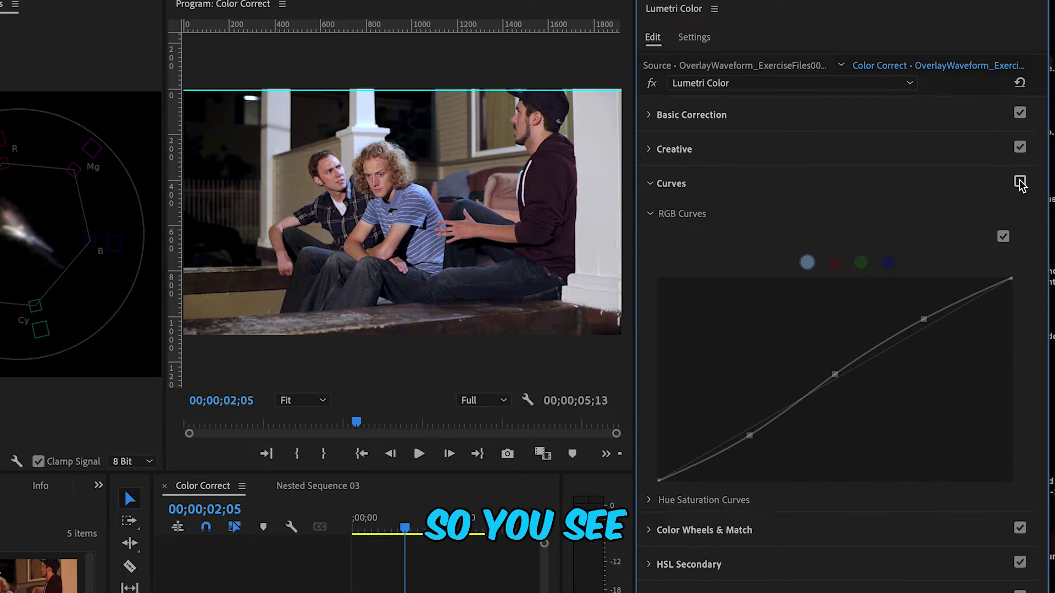
{"action": "left_click", "coordinate": [1020, 182]}
{"action": "left_click", "coordinate": [1020, 182]}
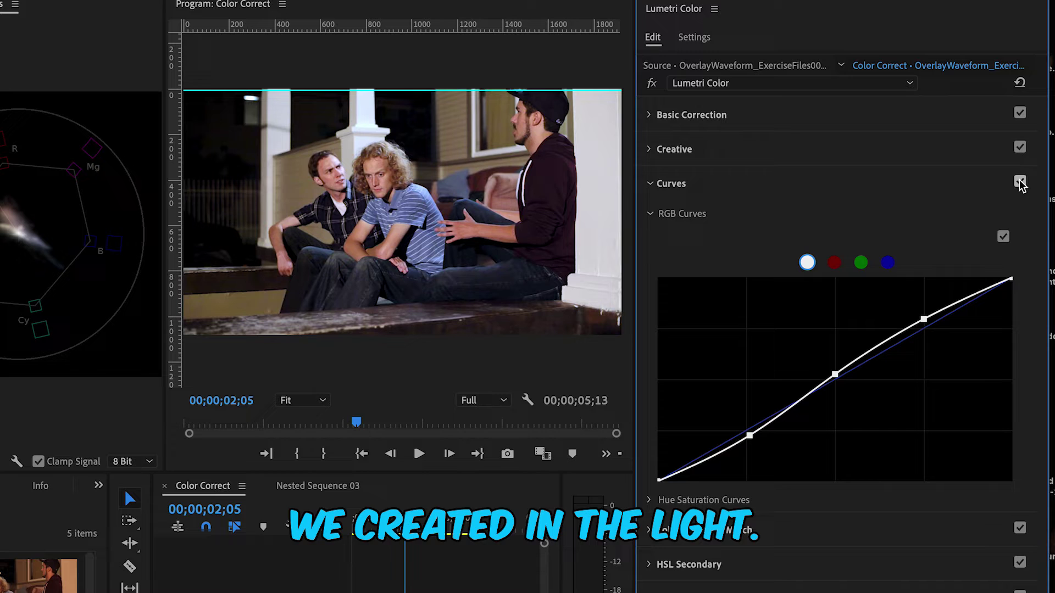
Set the porch clip's Saturation to 114.3 and Contrast to 6.2, and compare the image with and without the Lumetri effect.
{"action": "left_click", "coordinate": [661, 114]}
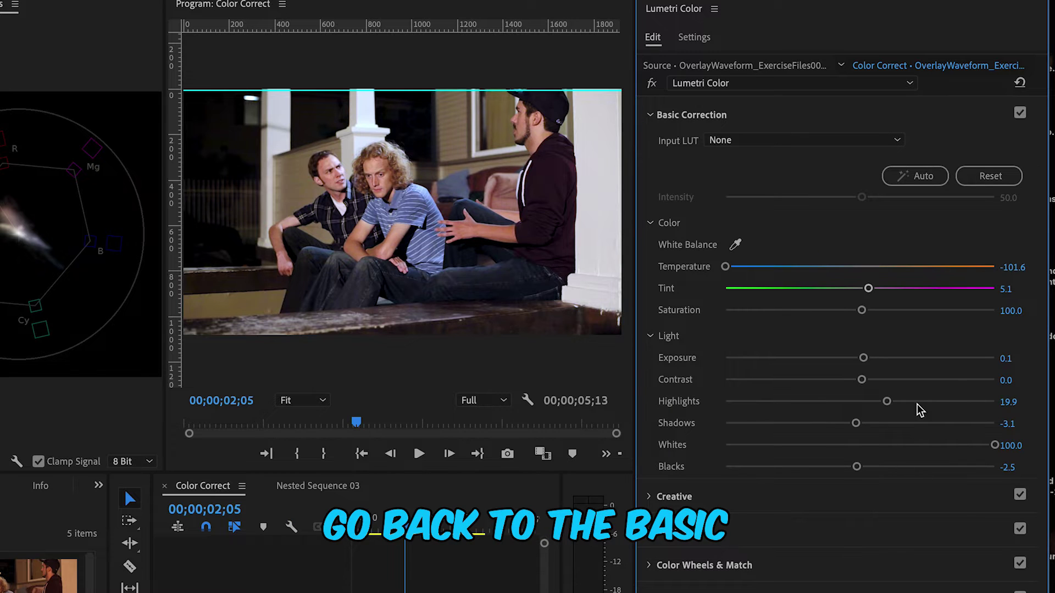
{"action": "left_click_drag", "start_coordinate": [862, 310], "coordinate": [879, 315]}
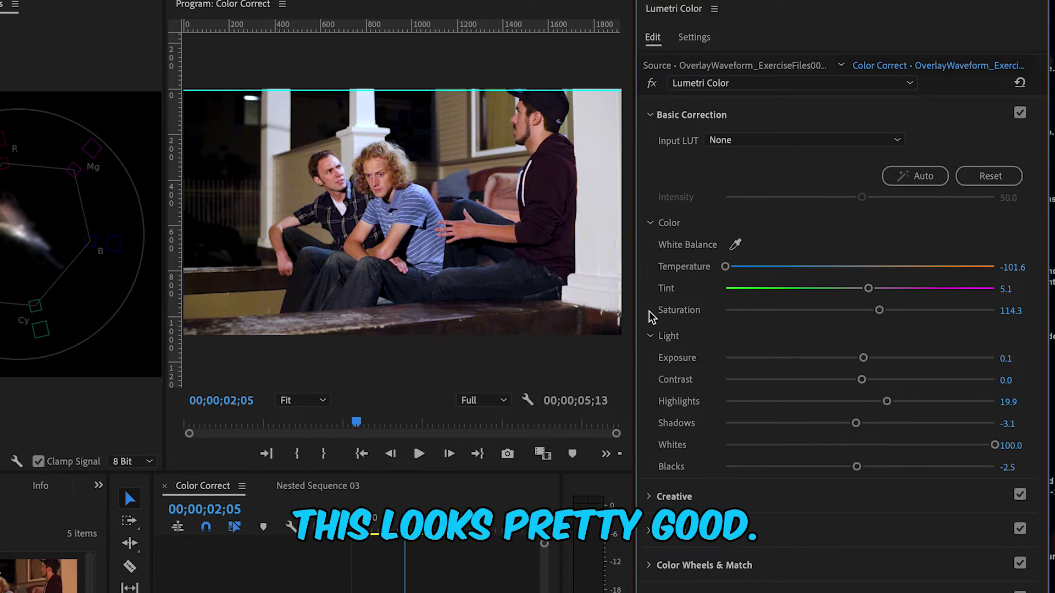
{"action": "mouse_move", "coordinate": [862, 380]}
{"action": "left_mouse_down"}
{"action": "mouse_move", "coordinate": [881, 380]}
{"action": "mouse_move", "coordinate": [808, 383]}
{"action": "mouse_move", "coordinate": [869, 383]}
{"action": "left_mouse_up"}
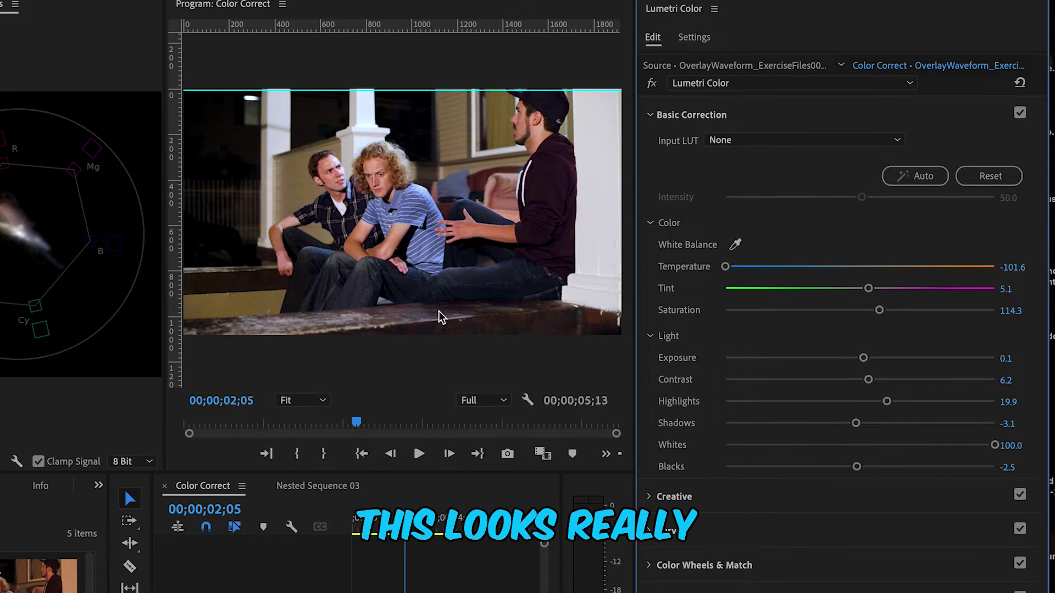
{"action": "left_click", "coordinate": [652, 83]}
{"action": "left_click", "coordinate": [652, 83]}
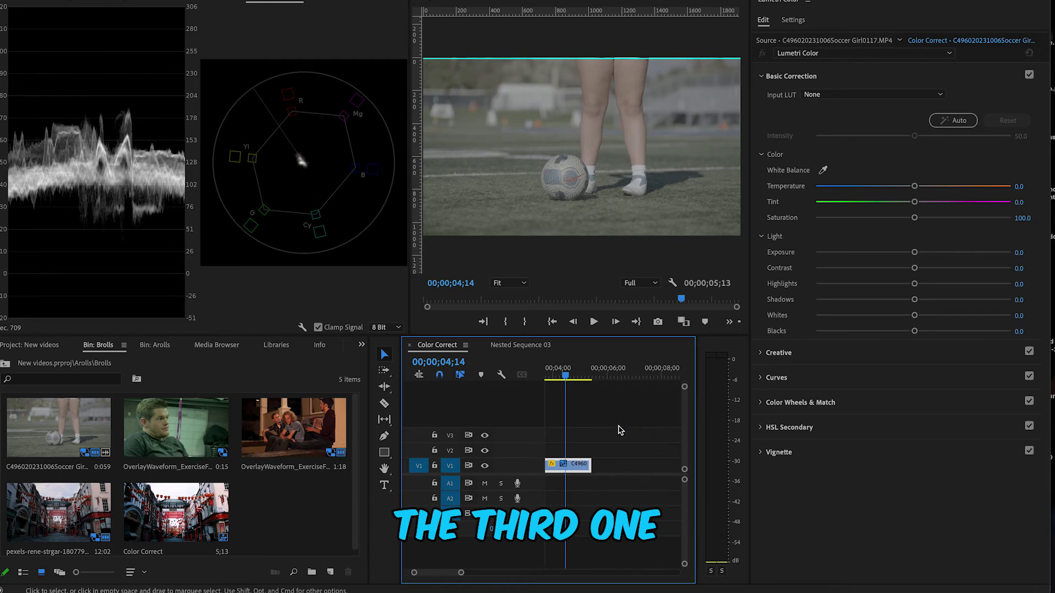
Bring up the third timeline clip, the soccer shot, and remove the horizontal guide from the Program monitor.
{"action": "left_click", "coordinate": [618, 460]}
{"action": "left_click", "coordinate": [594, 469]}
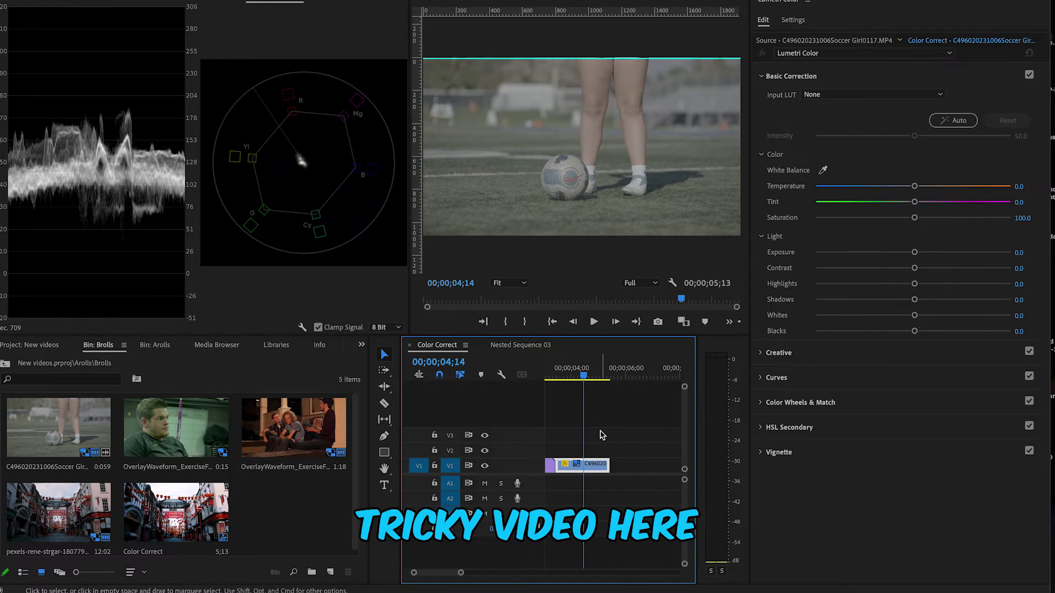
{"action": "left_click", "coordinate": [599, 443]}
{"action": "left_click", "coordinate": [589, 465]}
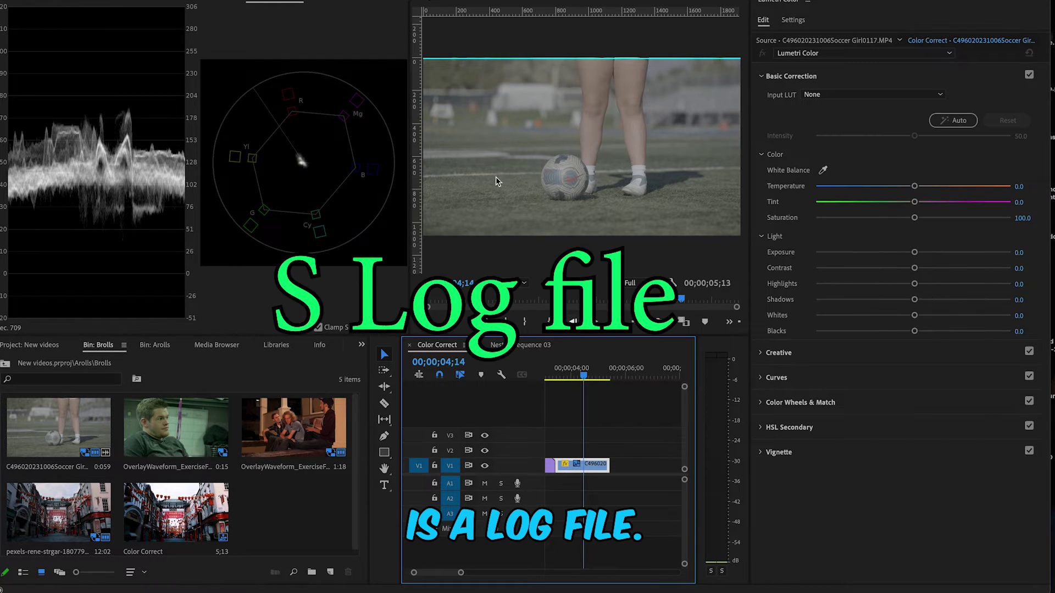
{"action": "left_click_drag", "start_coordinate": [612, 58], "coordinate": [613, 12]}
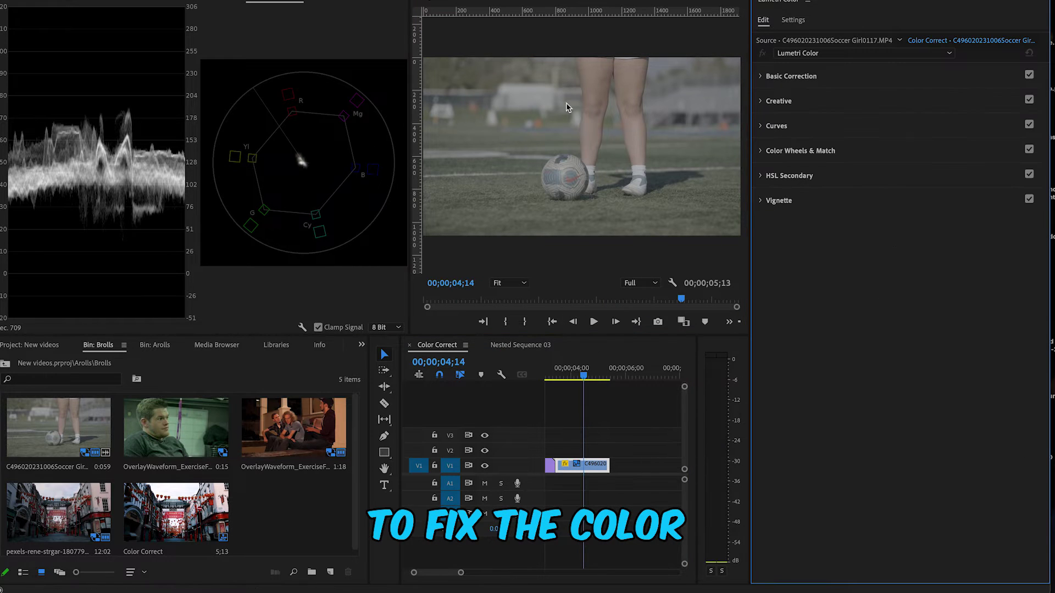
{"action": "left_click", "coordinate": [835, 77]}
{"action": "left_click", "coordinate": [643, 52]}
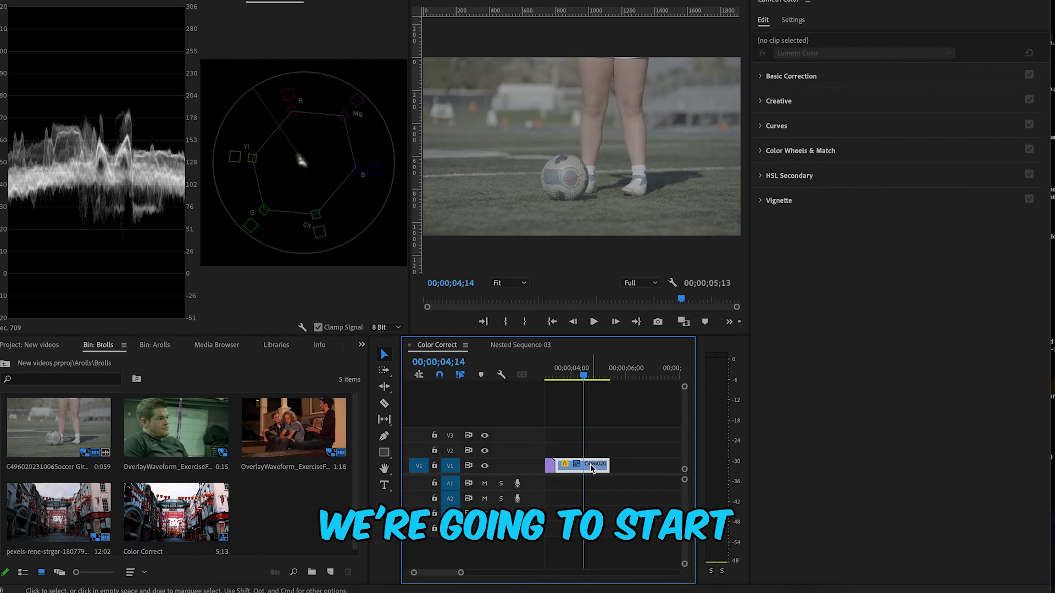
Set the soccer clip's Blacks to -64.6, Whites to 14.3 and Shadows to -63.4 in Basic Correction.
{"action": "left_click", "coordinate": [591, 468]}
{"action": "left_click", "coordinate": [805, 77]}
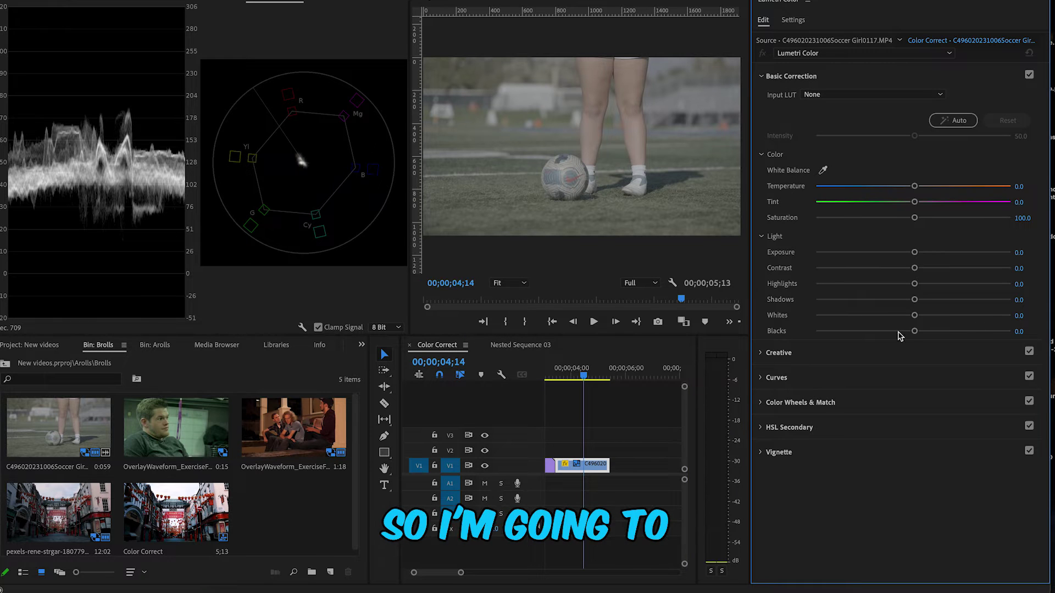
{"action": "left_click_drag", "start_coordinate": [914, 332], "coordinate": [851, 332]}
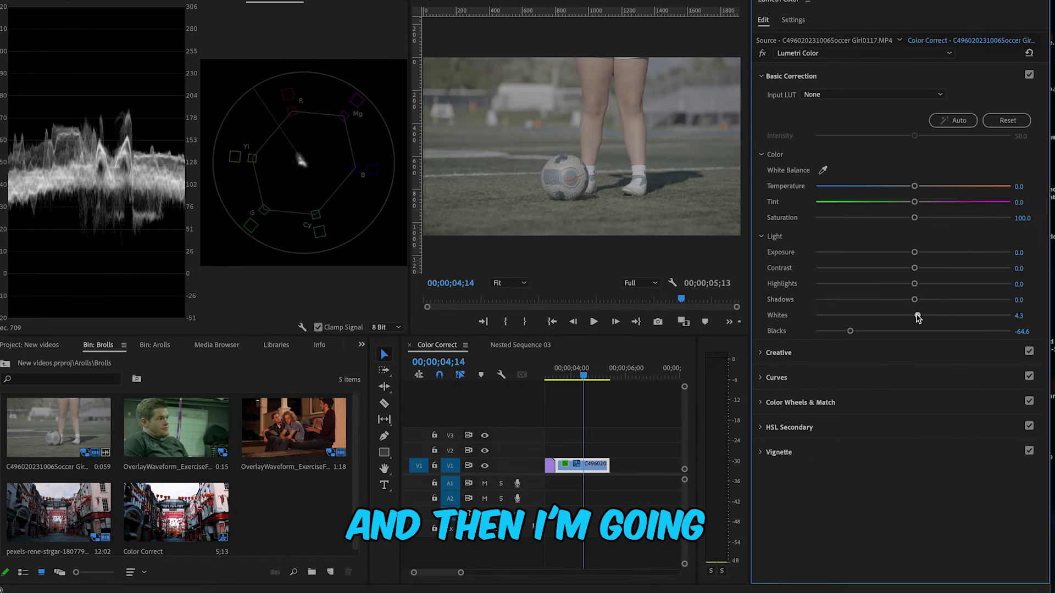
{"action": "left_click_drag", "start_coordinate": [917, 318], "coordinate": [878, 301]}
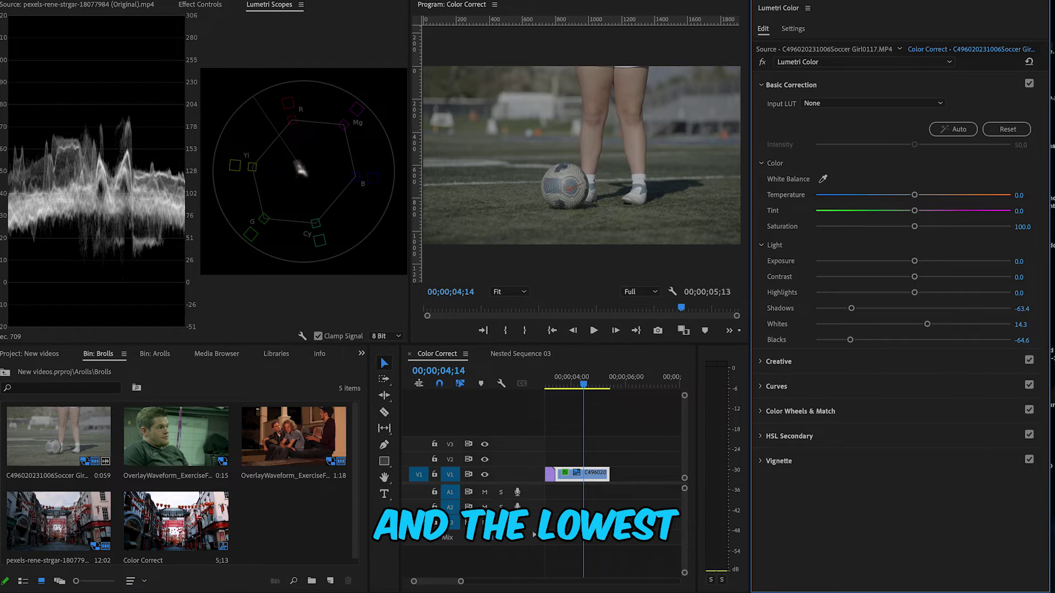
Set the soccer clip's Highlights to 20.5 and Exposure to 0.4, and compare it with and without the Lumetri effect.
{"action": "mouse_move", "coordinate": [914, 293]}
{"action": "left_mouse_down"}
{"action": "mouse_move", "coordinate": [933, 284]}
{"action": "mouse_move", "coordinate": [920, 252]}
{"action": "left_mouse_up"}
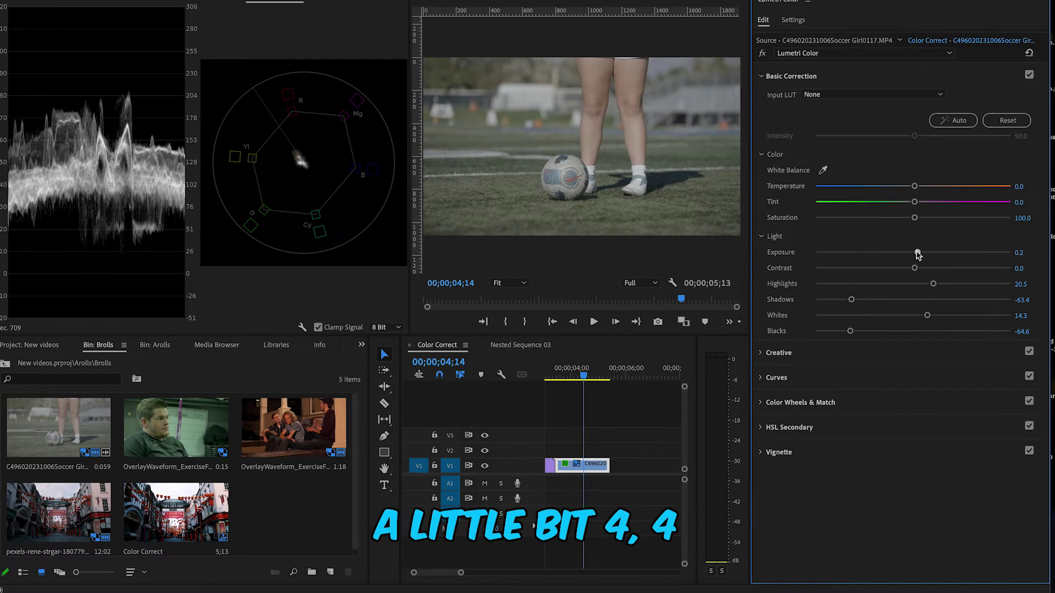
{"action": "left_click", "coordinate": [763, 53]}
{"action": "left_click", "coordinate": [762, 54]}
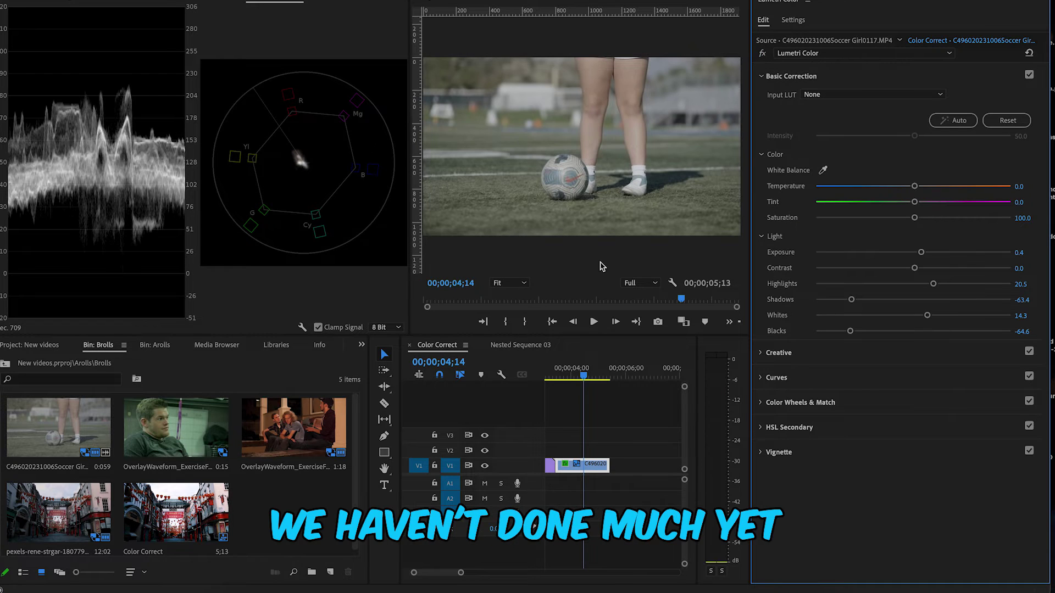
Raise the Highlights strongly and the Midtones slightly and lower the Shadows strongly in the soccer clip's Color Wheels.
{"action": "left_click", "coordinate": [811, 406]}
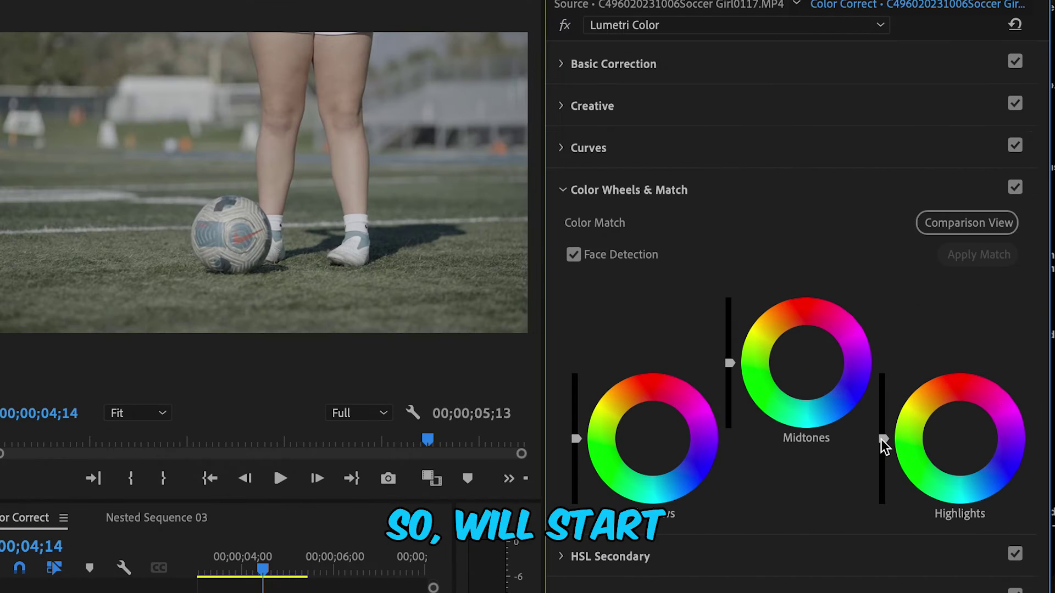
{"action": "left_click_drag", "start_coordinate": [883, 436], "coordinate": [883, 399]}
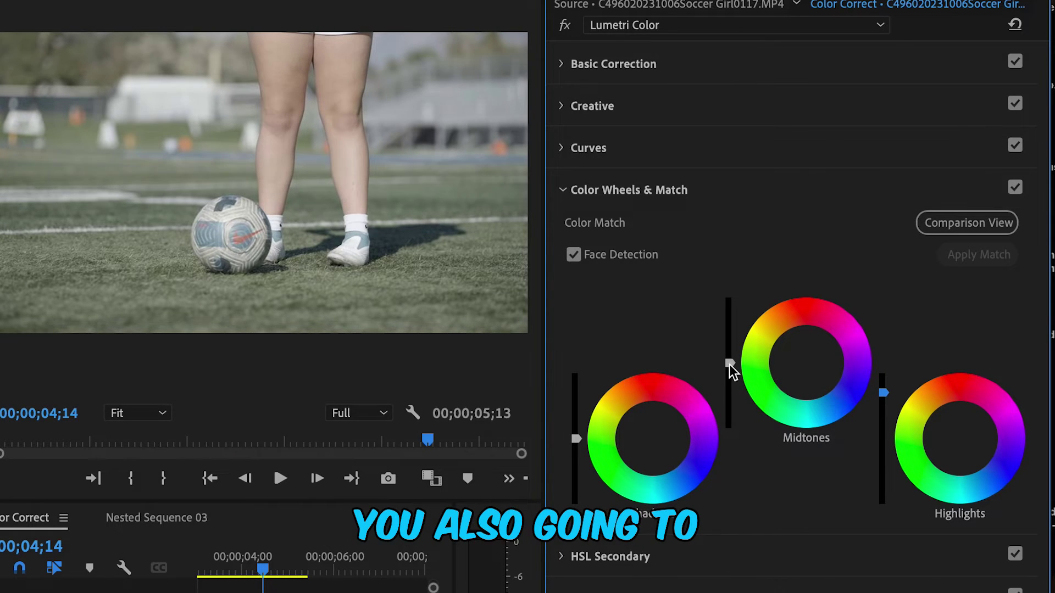
{"action": "left_click_drag", "start_coordinate": [730, 364], "coordinate": [729, 360]}
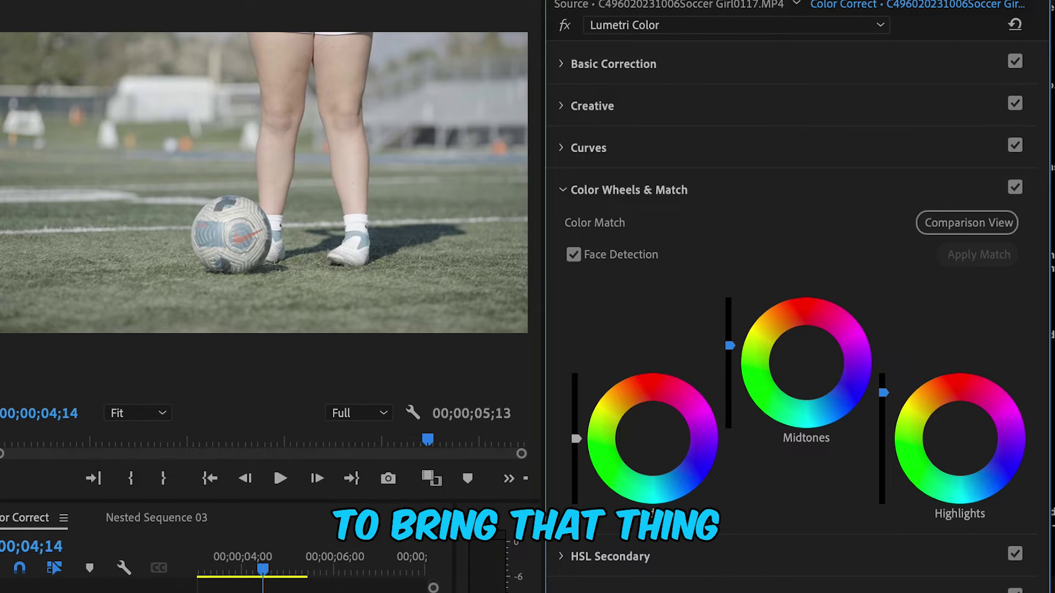
{"action": "left_click", "coordinate": [576, 439]}
{"action": "left_click_drag", "start_coordinate": [576, 438], "coordinate": [576, 484]}
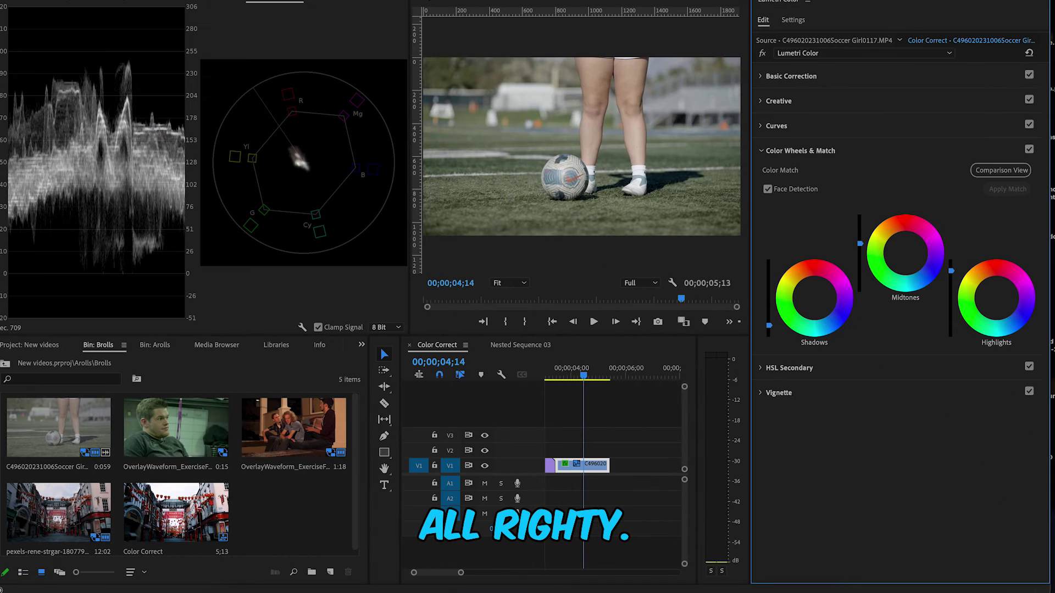
{"action": "left_click_drag", "start_coordinate": [769, 325], "coordinate": [770, 328]}
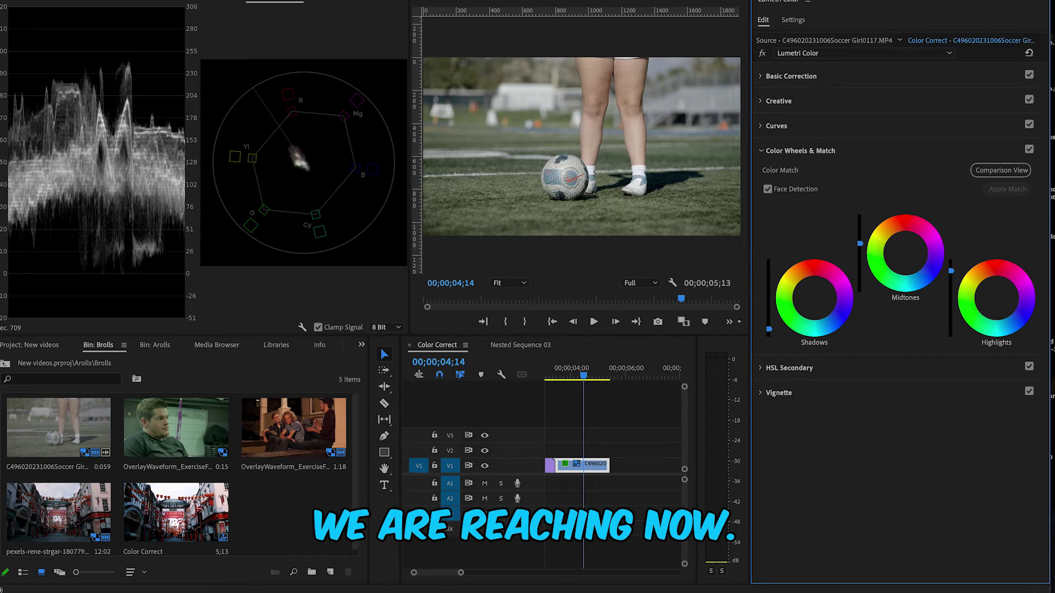
{"action": "left_click", "coordinate": [769, 151]}
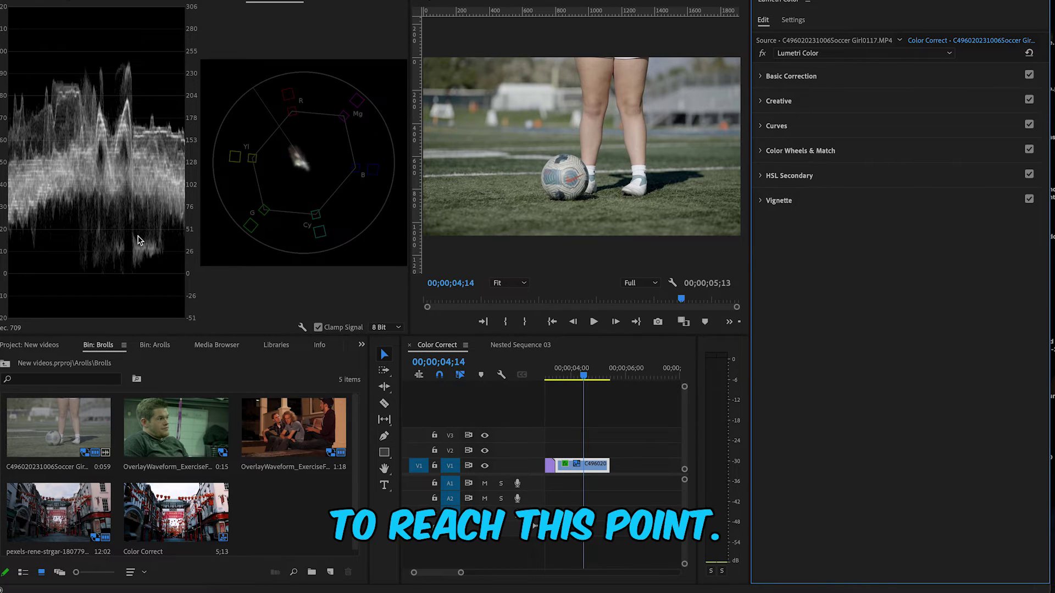
Add three points to the soccer clip's RGB curve and form a gentle S with lower shadows and slightly higher midtones and highlights.
{"action": "left_click", "coordinate": [784, 128]}
{"action": "left_click", "coordinate": [832, 305]}
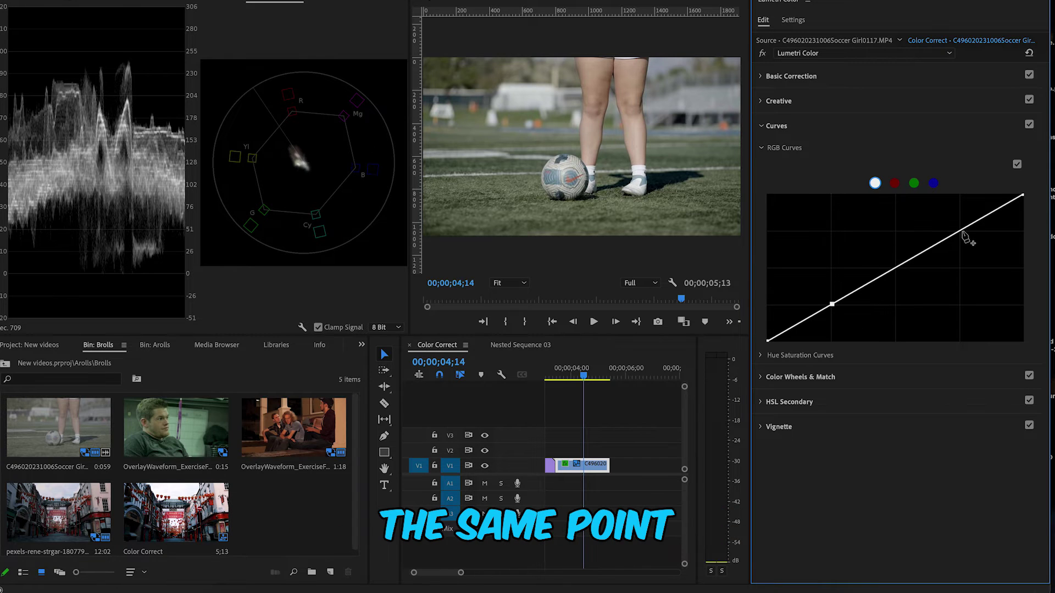
{"action": "left_click", "coordinate": [896, 268]}
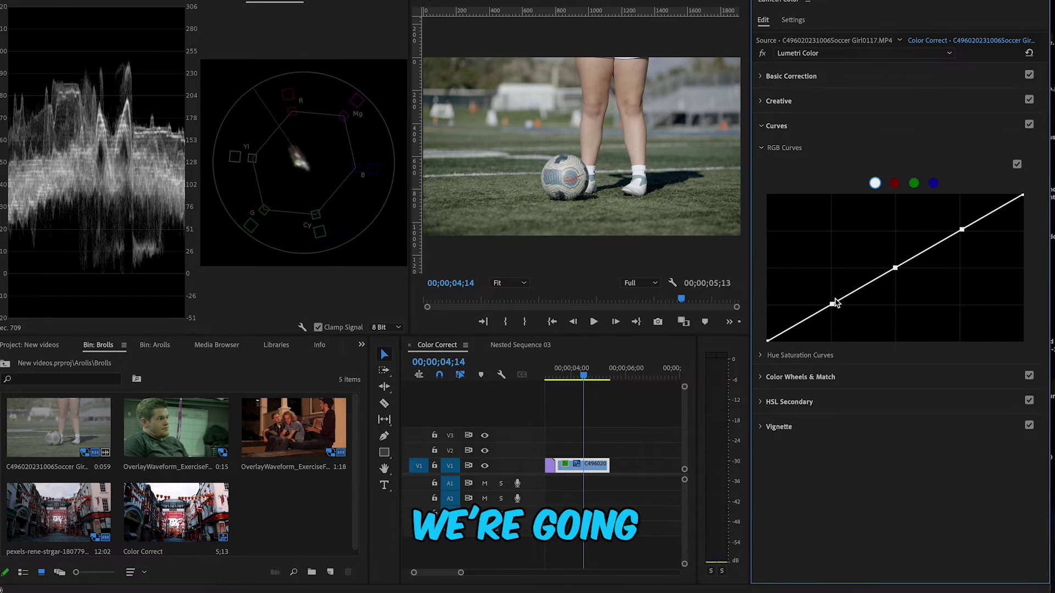
{"action": "left_click_drag", "start_coordinate": [832, 305], "coordinate": [832, 313]}
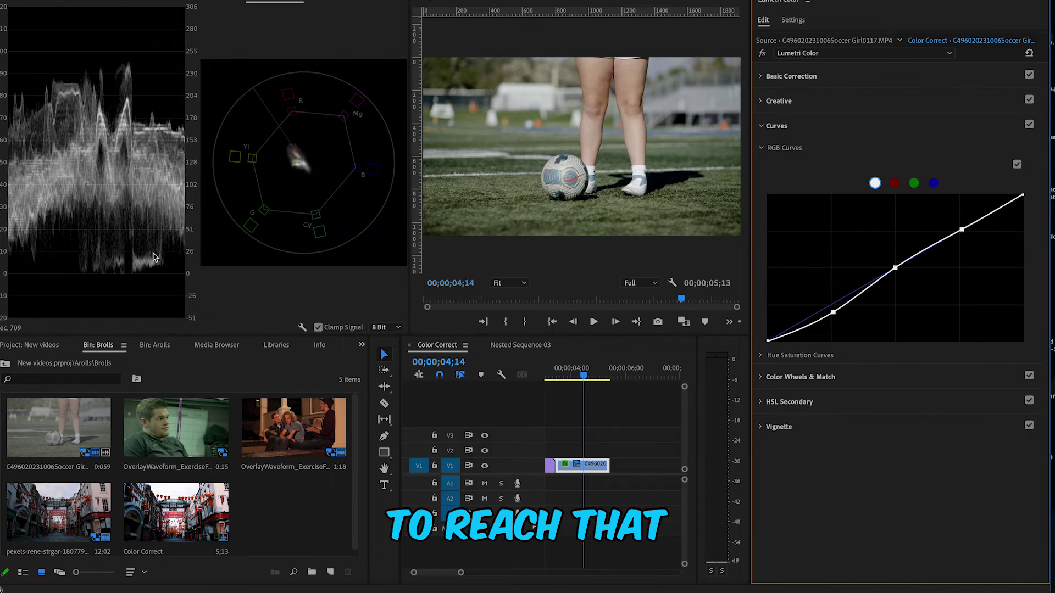
{"action": "left_click_drag", "start_coordinate": [959, 227], "coordinate": [961, 226]}
{"action": "left_click_drag", "start_coordinate": [895, 268], "coordinate": [894, 266]}
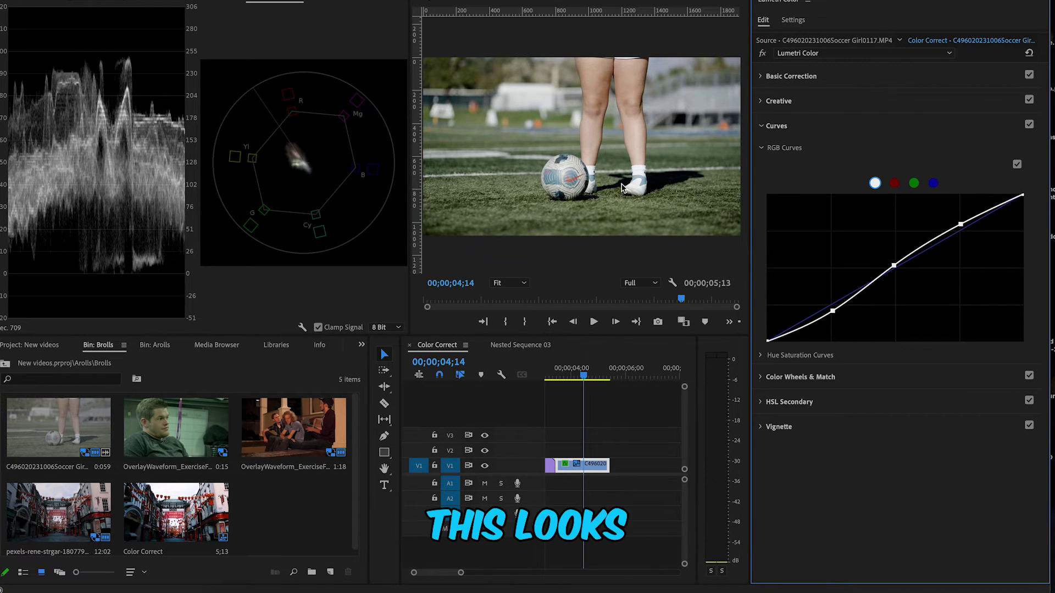
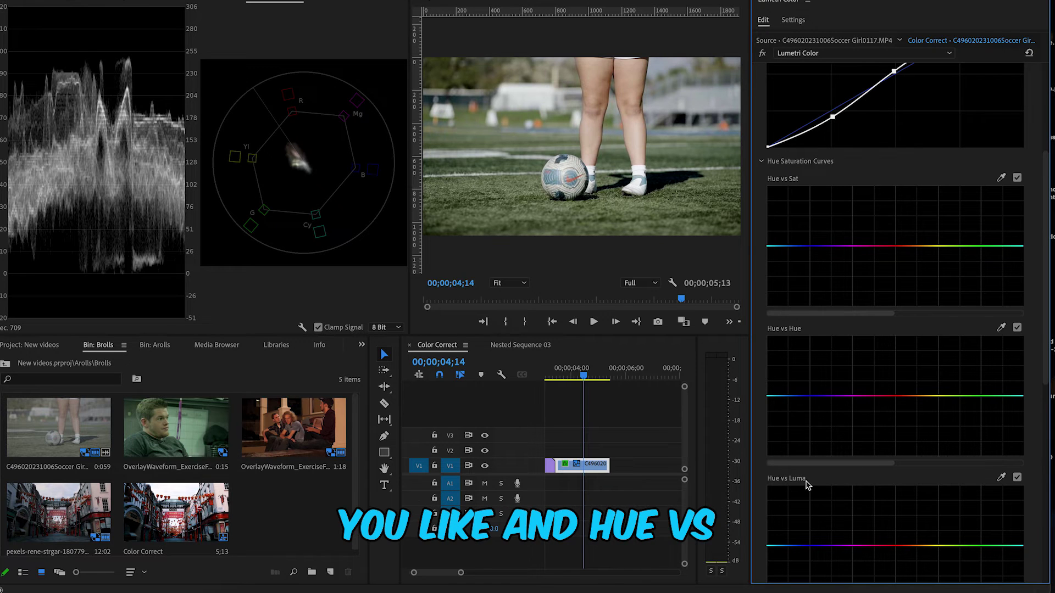
Review the soccer clip's Hue vs Sat, Hue vs Hue and Hue vs Luma curves.
{"action": "scroll", "coordinate": [838, 481], "scroll_direction": "down", "scroll_amount": 1}
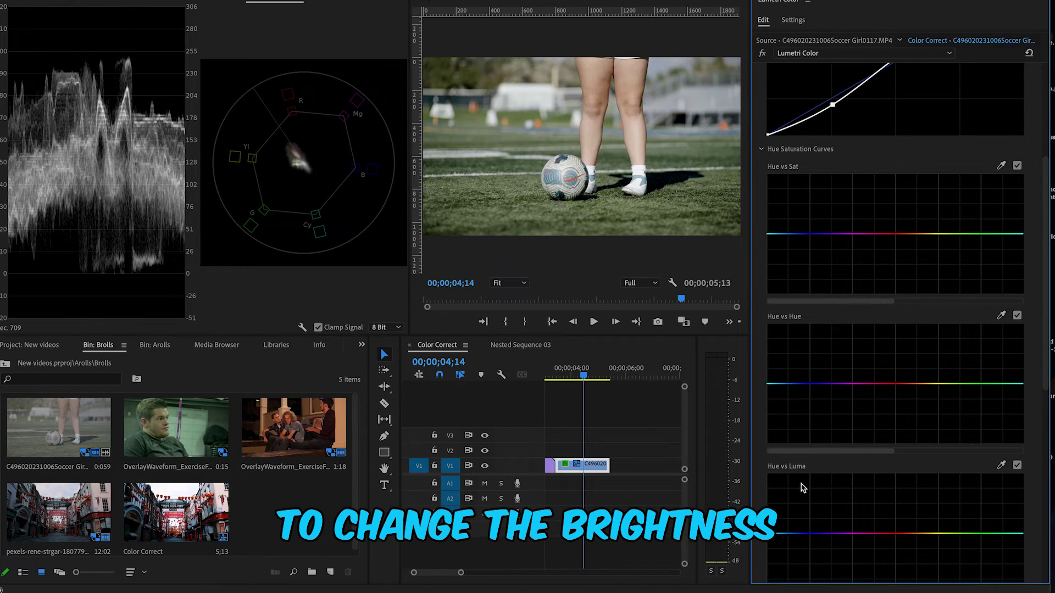
{"action": "scroll", "coordinate": [807, 478], "scroll_direction": "down", "scroll_amount": 2}
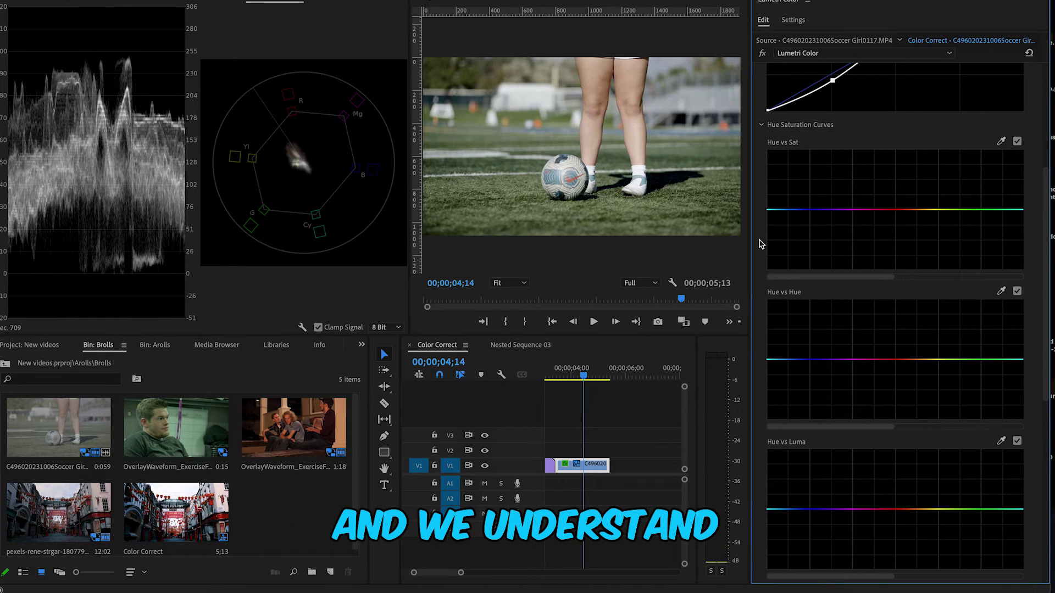
Sample the grass for the soccer clip's Hue vs Sat curve, raise its yellow-green point and add a slightly raised green point.
{"action": "left_click", "coordinate": [1002, 140]}
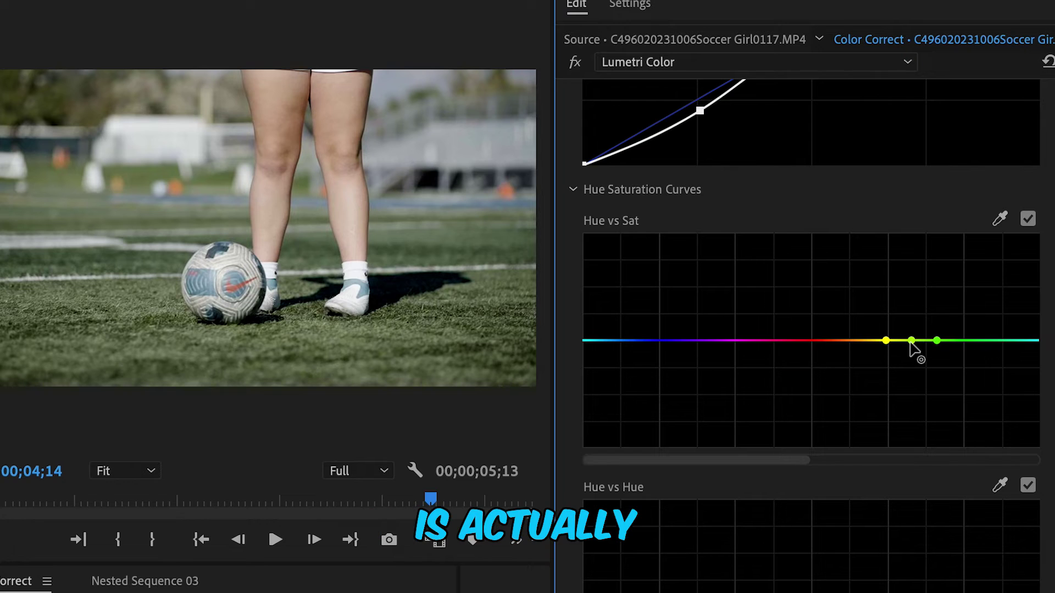
{"action": "left_click_drag", "start_coordinate": [911, 341], "coordinate": [908, 300]}
{"action": "left_click", "coordinate": [954, 341]}
{"action": "left_click_drag", "start_coordinate": [934, 339], "coordinate": [936, 333]}
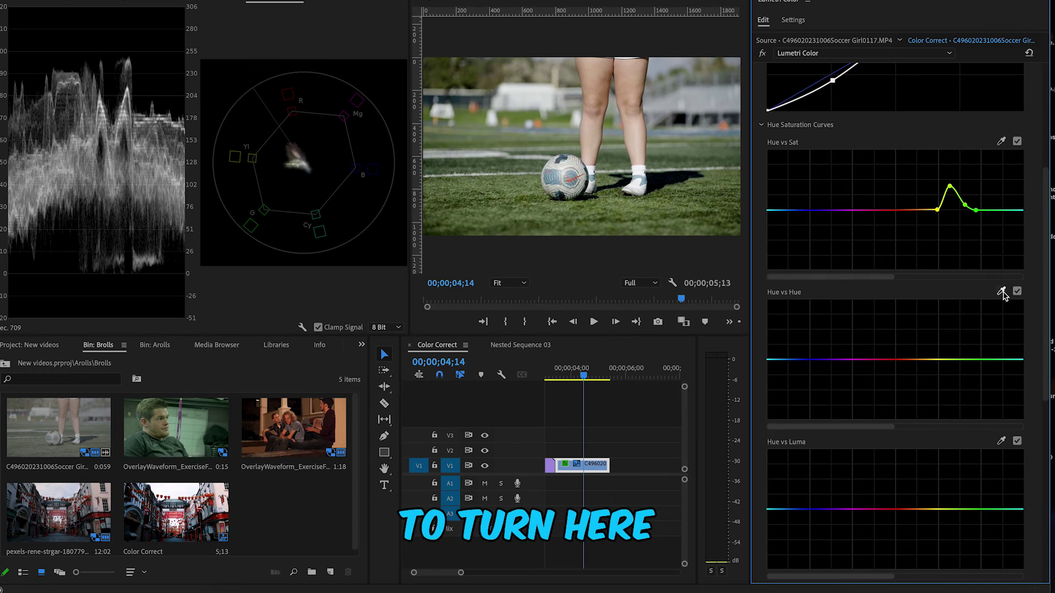
Sample the grass for Hue vs Hue, lower the yellow-green point, slightly raise an added green point, and compare both hue curves on and off.
{"action": "left_click", "coordinate": [1001, 291]}
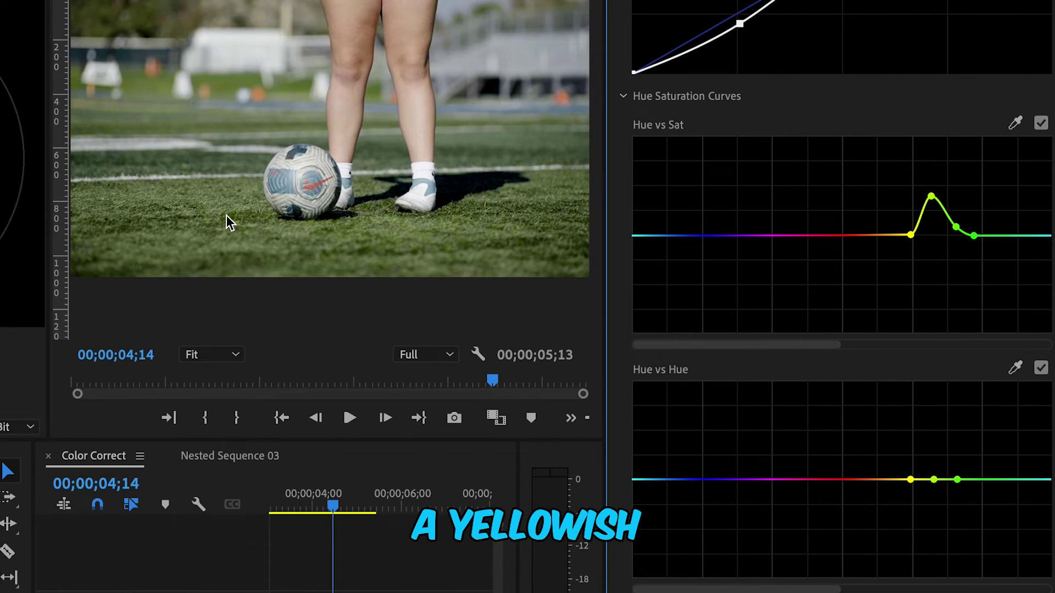
{"action": "left_click", "coordinate": [934, 479]}
{"action": "left_click_drag", "start_coordinate": [935, 474], "coordinate": [935, 493]}
{"action": "left_click", "coordinate": [959, 482]}
{"action": "left_click_drag", "start_coordinate": [958, 484], "coordinate": [958, 477]}
{"action": "left_click", "coordinate": [1041, 124]}
{"action": "left_click", "coordinate": [1042, 124]}
{"action": "left_click", "coordinate": [1040, 368]}
{"action": "left_click", "coordinate": [1040, 368]}
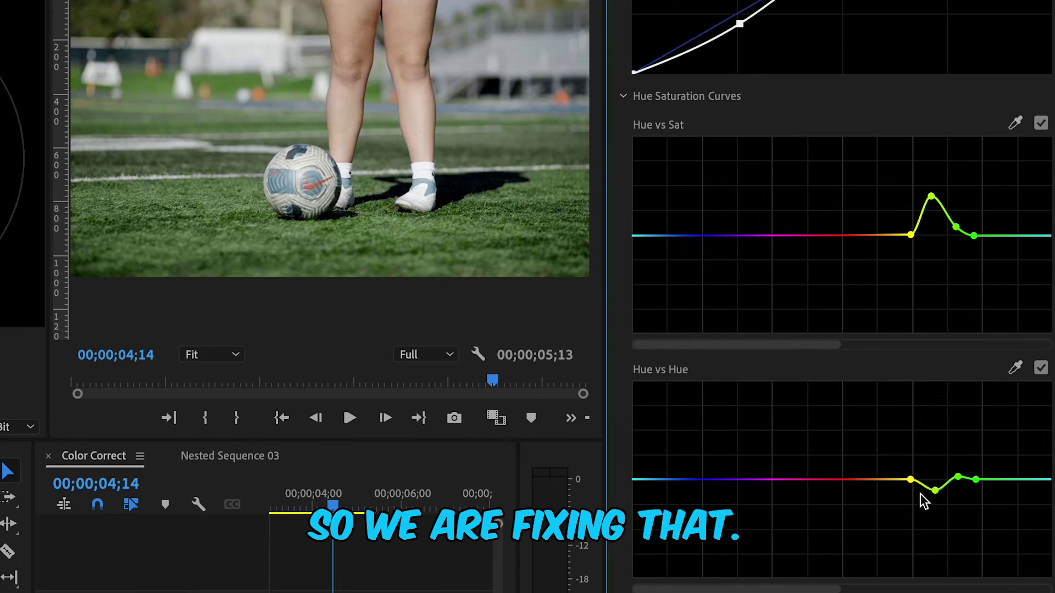
Sample the leg's skin tone for the Hue vs Sat curve and raise its orange-red point.
{"action": "scroll", "coordinate": [840, 297], "scroll_direction": "down", "scroll_amount": 2}
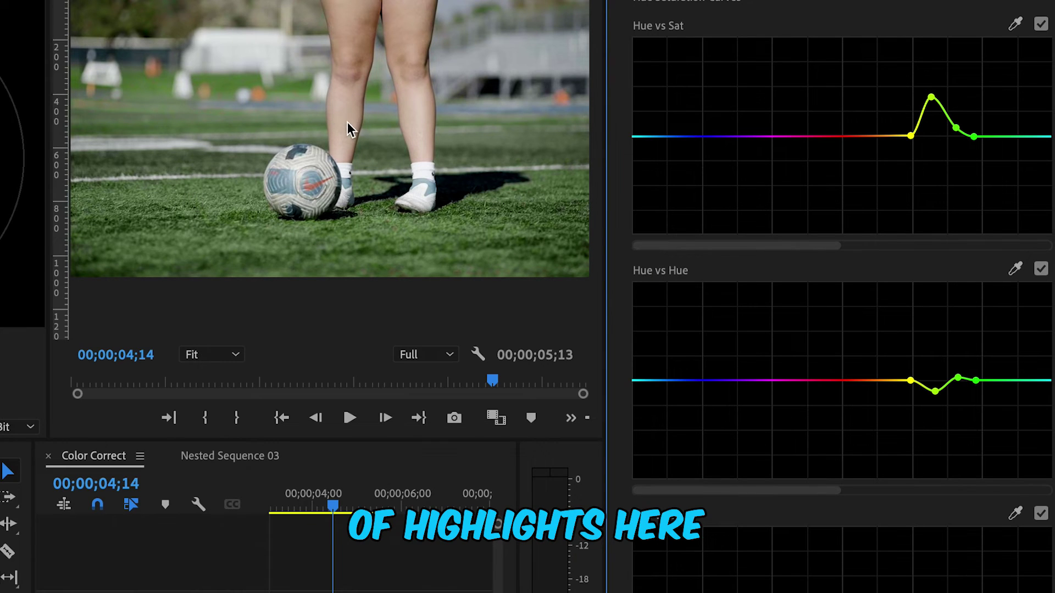
{"action": "scroll", "coordinate": [1046, 446], "scroll_direction": "up", "scroll_amount": 4}
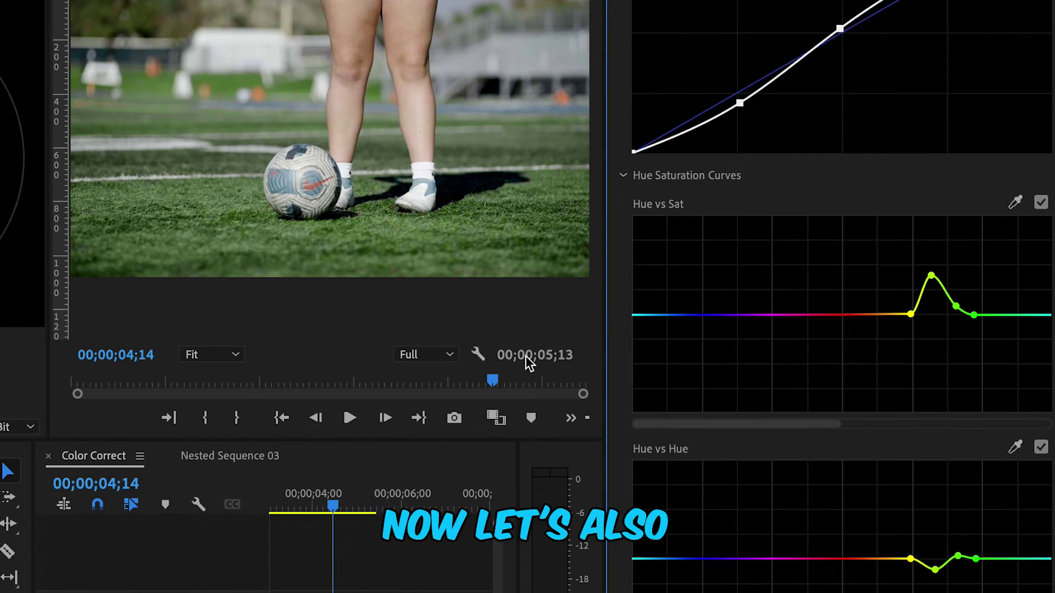
{"action": "left_click", "coordinate": [1015, 202]}
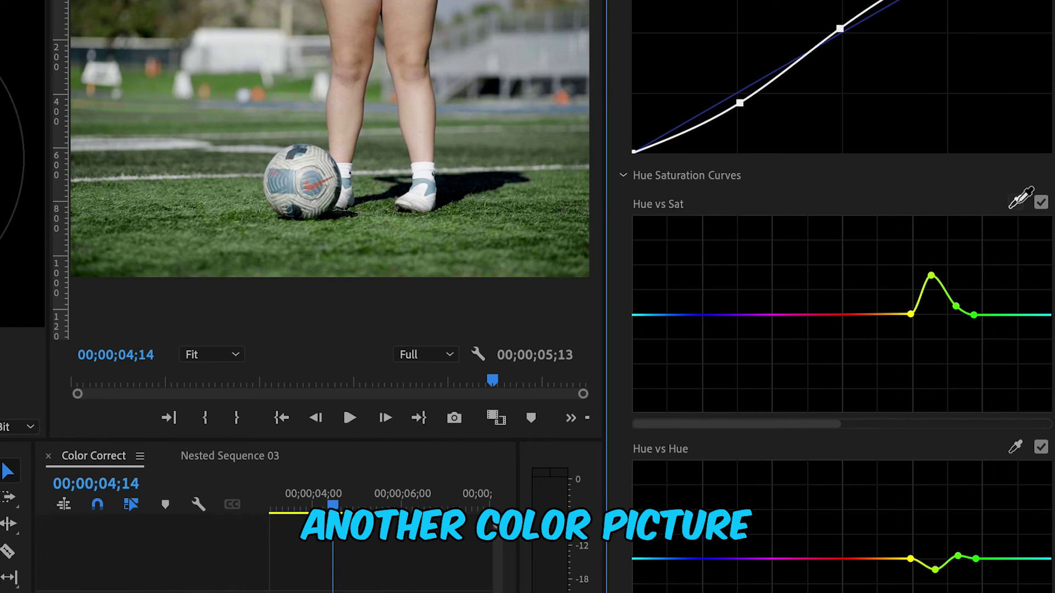
{"action": "left_click", "coordinate": [363, 46]}
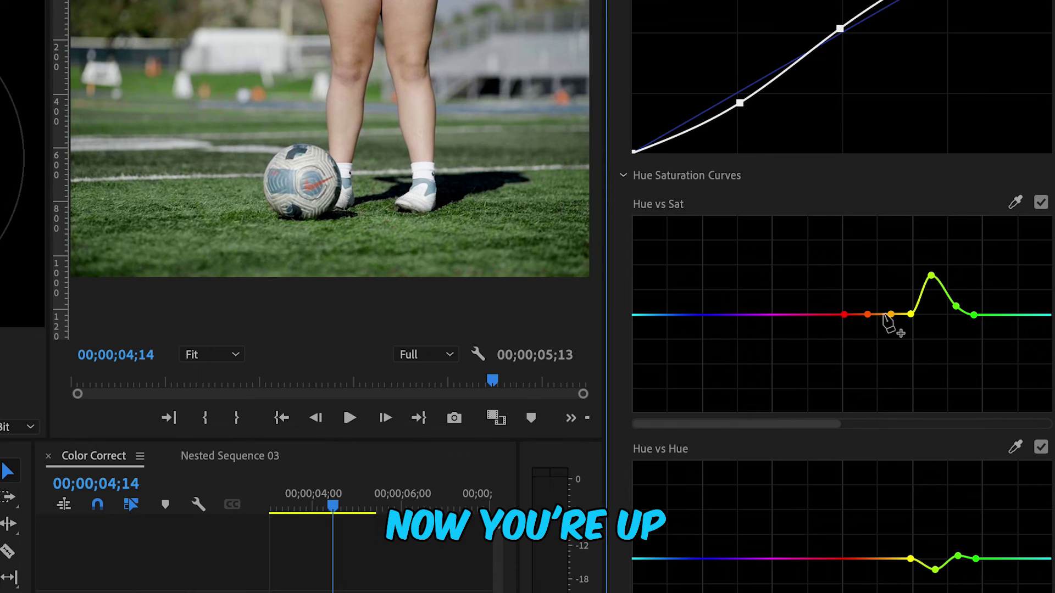
{"action": "left_click_drag", "start_coordinate": [867, 314], "coordinate": [865, 283]}
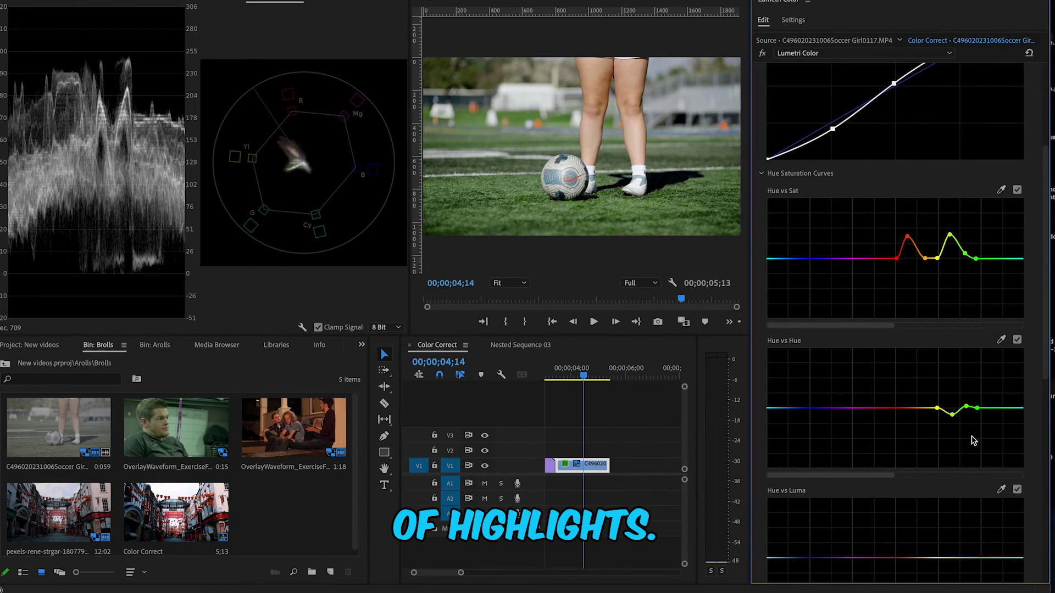
Sample the skin tone for the Hue vs Luma curve and lower its orange point slightly.
{"action": "scroll", "coordinate": [989, 423], "scroll_direction": "down", "scroll_amount": 5}
{"action": "scroll", "coordinate": [988, 423], "scroll_direction": "down", "scroll_amount": 1}
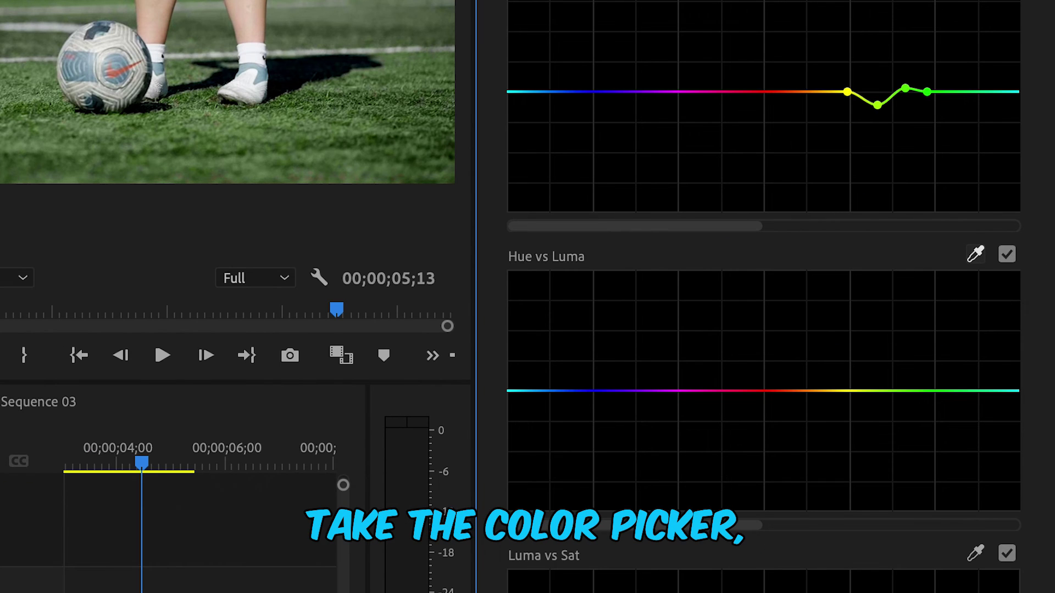
{"action": "left_click", "coordinate": [165, 3]}
{"action": "left_click_drag", "start_coordinate": [855, 432], "coordinate": [854, 434]}
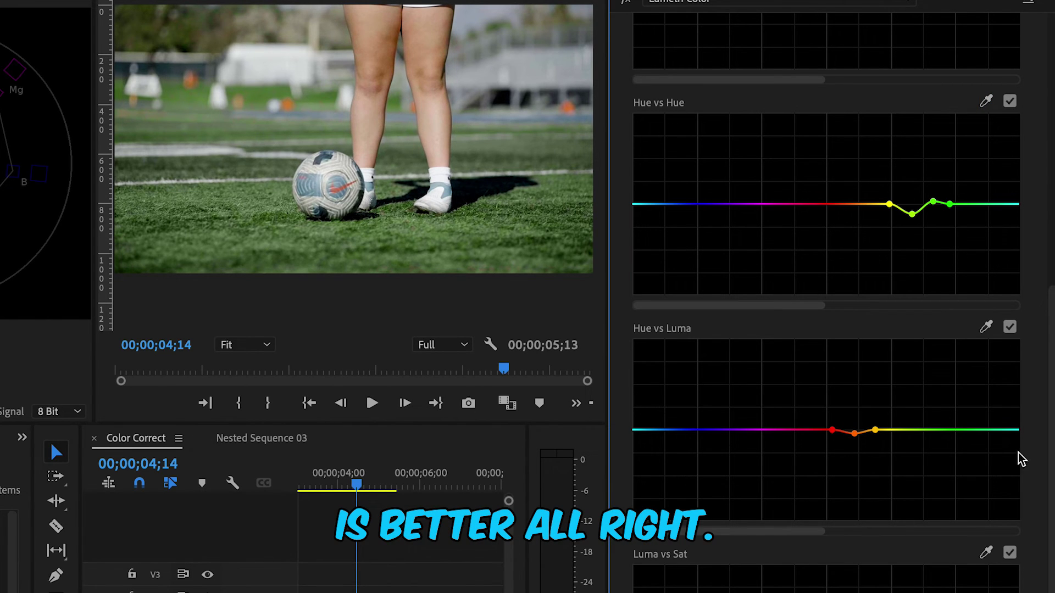
Set the soccer clip's Creative adjustments to Sharpen 32.3, Vibrance 40.4 and Saturation 93.8.
{"action": "scroll", "coordinate": [956, 377], "scroll_direction": "up", "scroll_amount": 10}
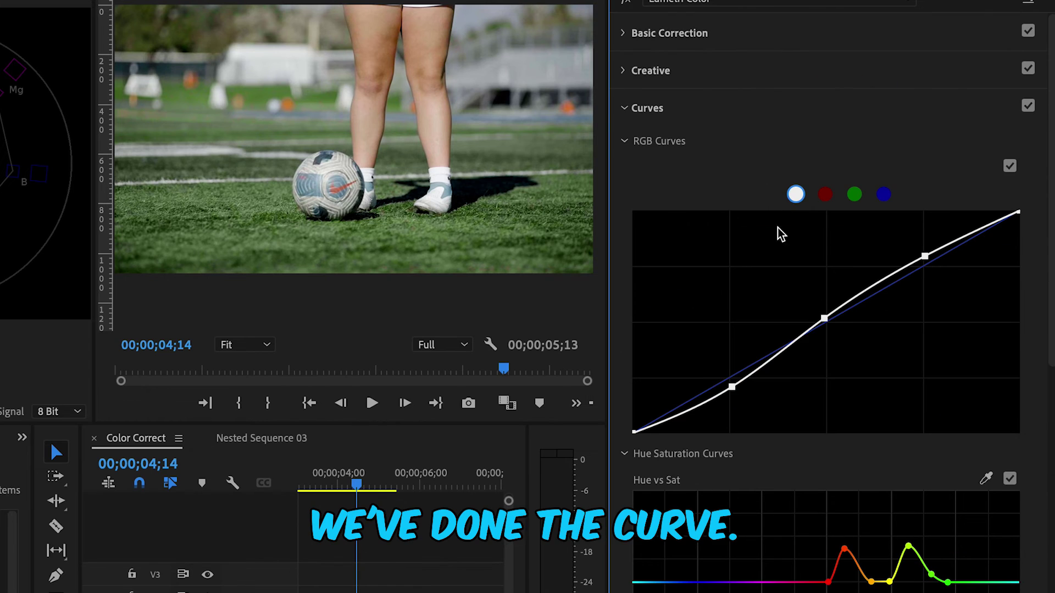
{"action": "left_click", "coordinate": [656, 109]}
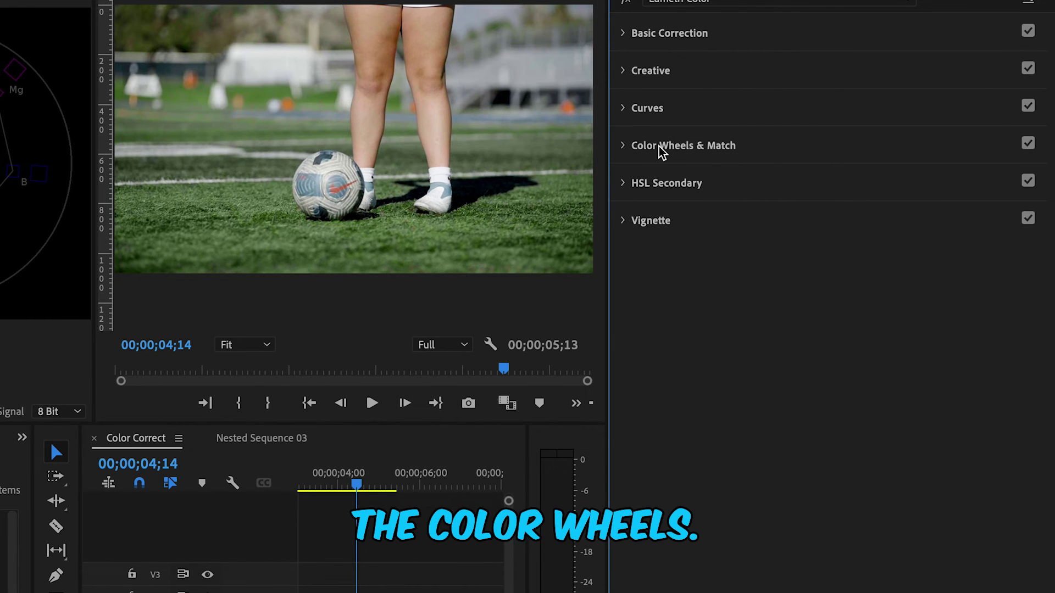
{"action": "left_click", "coordinate": [656, 72]}
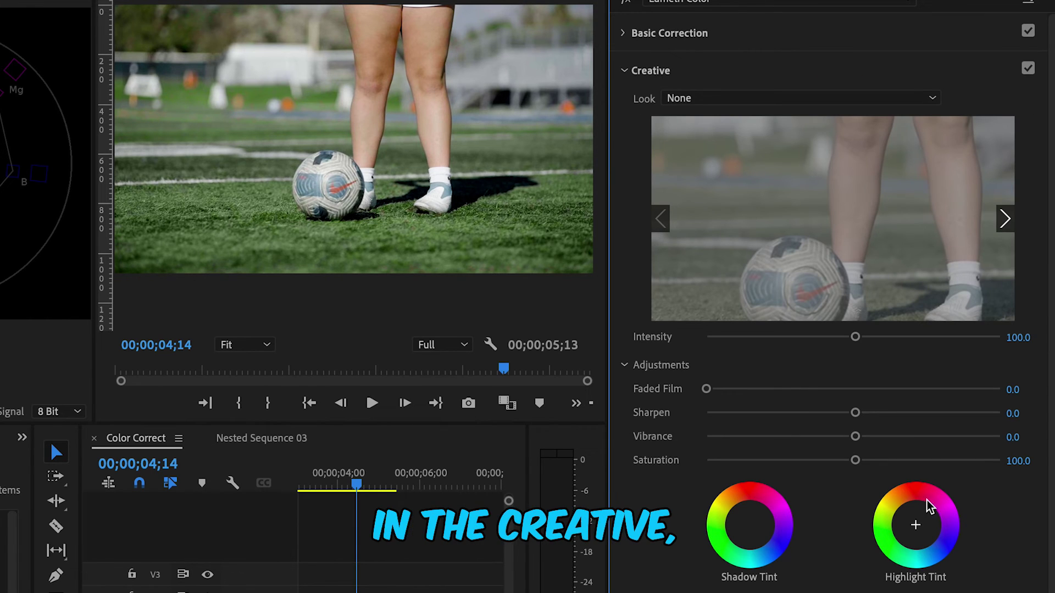
{"action": "left_click_drag", "start_coordinate": [853, 413], "coordinate": [900, 415]}
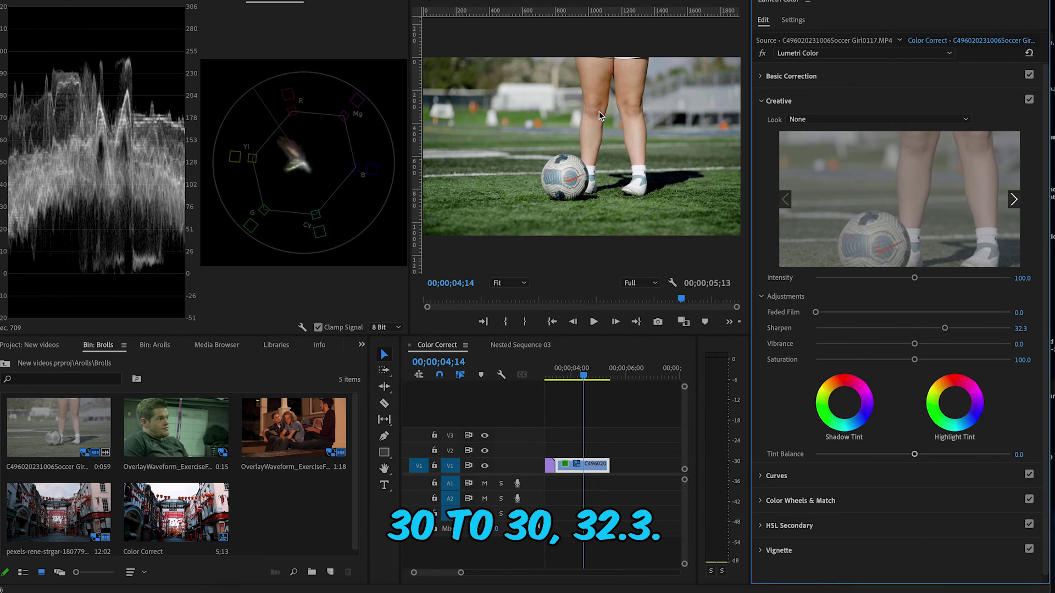
{"action": "left_click_drag", "start_coordinate": [918, 346], "coordinate": [961, 350]}
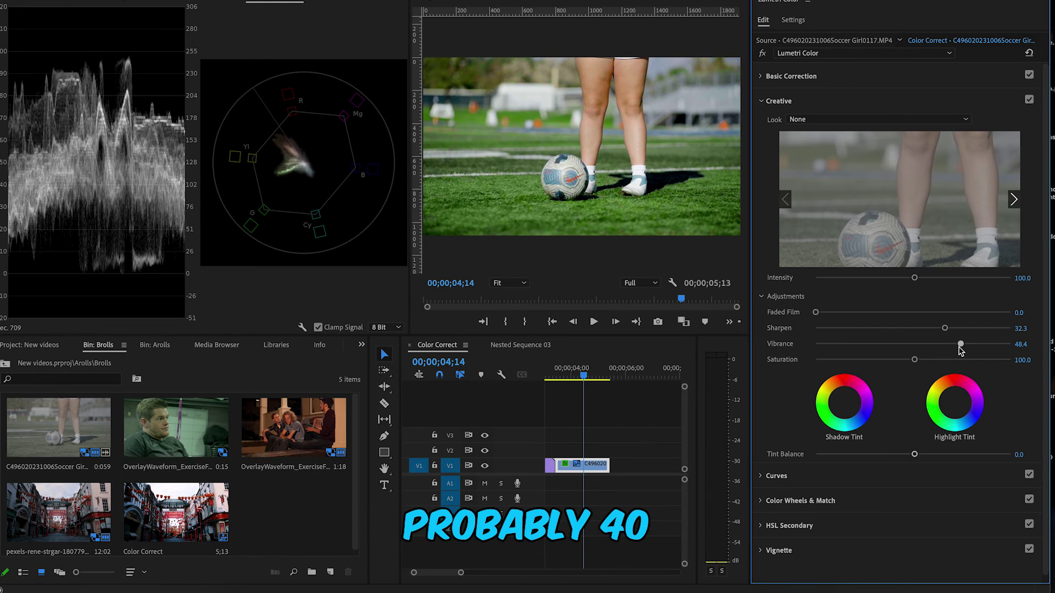
{"action": "left_click_drag", "start_coordinate": [919, 364], "coordinate": [909, 365]}
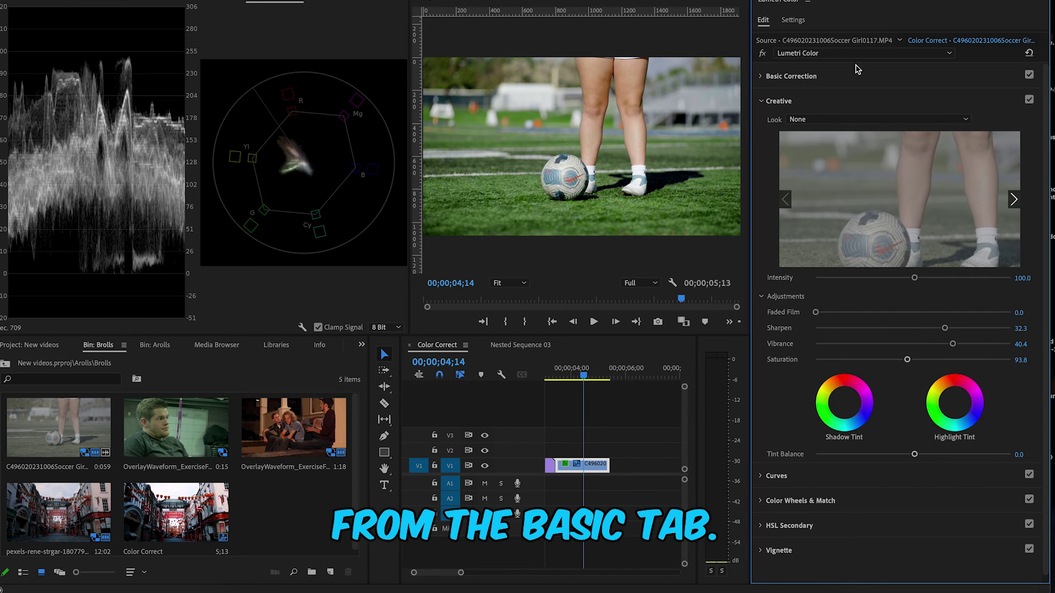
Set the soccer clip's Basic Correction Saturation to 123.0 and Contrast to 19.3, and compare it with and without the Lumetri effect.
{"action": "left_click", "coordinate": [792, 76]}
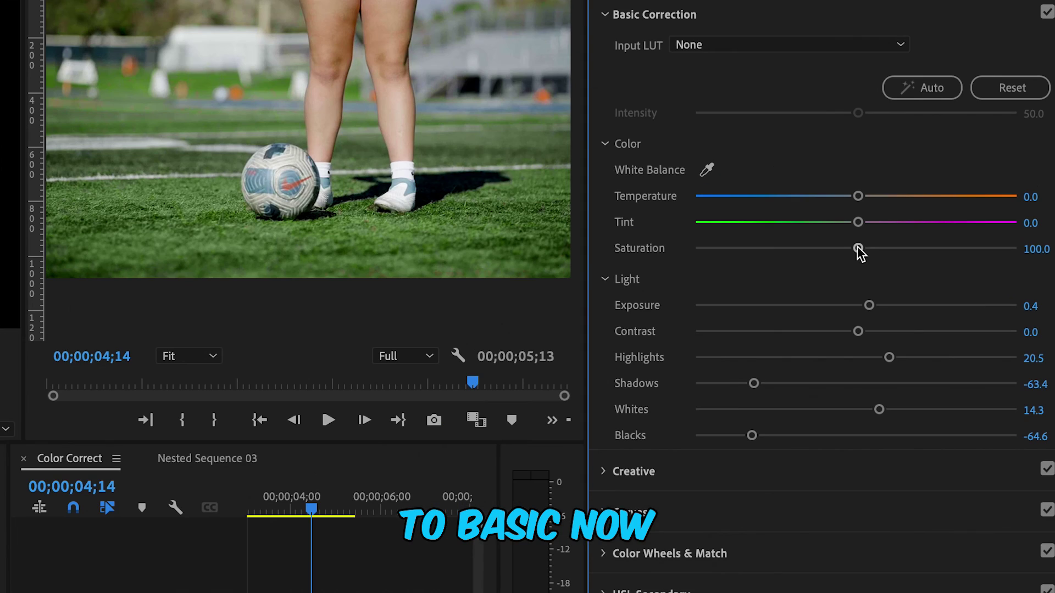
{"action": "left_click_drag", "start_coordinate": [914, 218], "coordinate": [927, 218]}
{"action": "left_click_drag", "start_coordinate": [926, 254], "coordinate": [884, 256]}
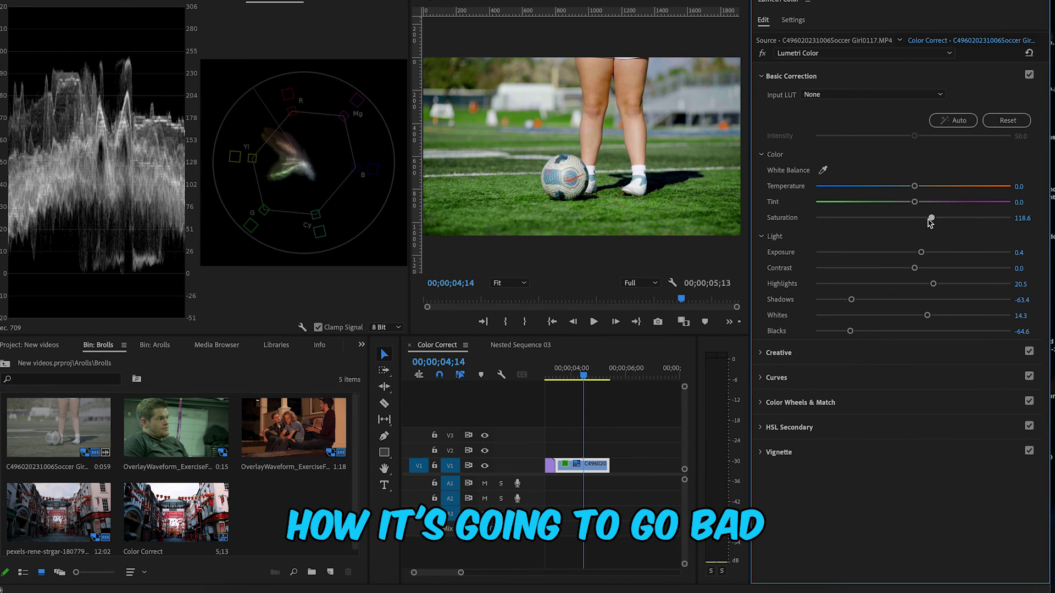
{"action": "left_click_drag", "start_coordinate": [929, 219], "coordinate": [936, 222]}
{"action": "left_click_drag", "start_coordinate": [915, 269], "coordinate": [932, 268]}
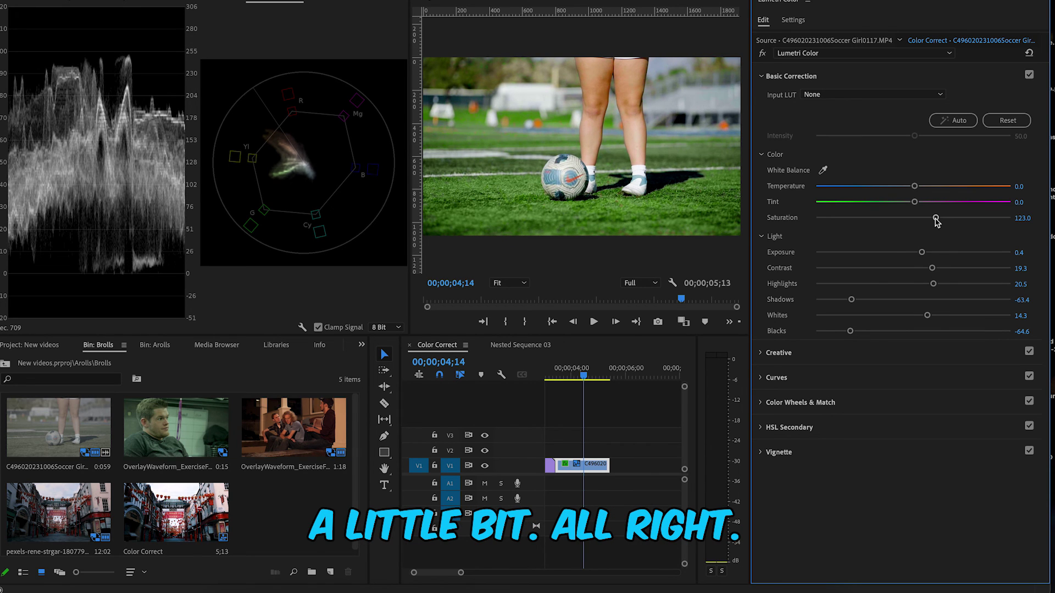
{"action": "left_click_drag", "start_coordinate": [935, 217], "coordinate": [937, 221]}
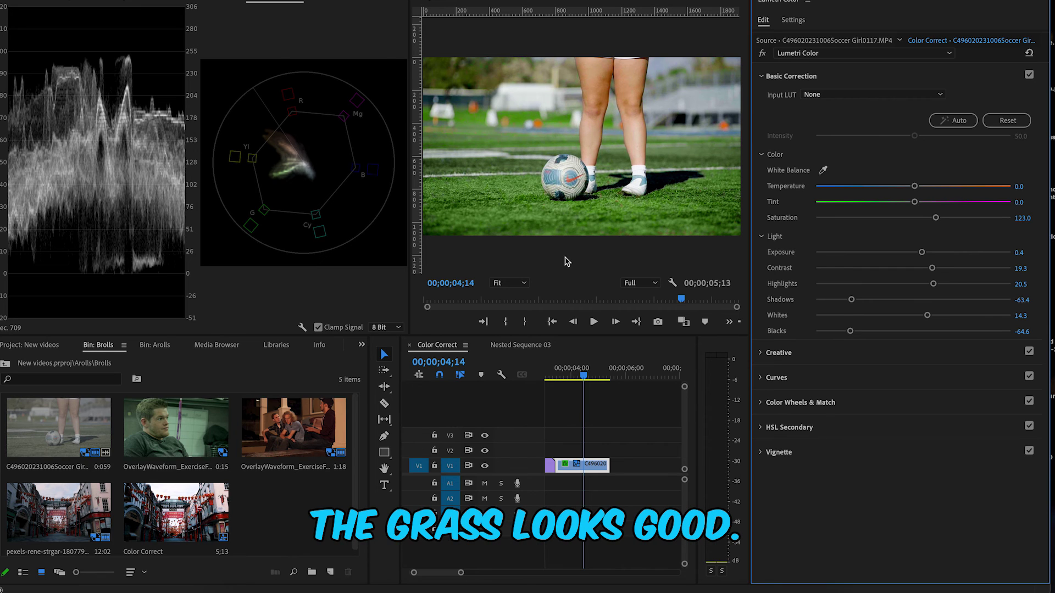
{"action": "left_click", "coordinate": [763, 53]}
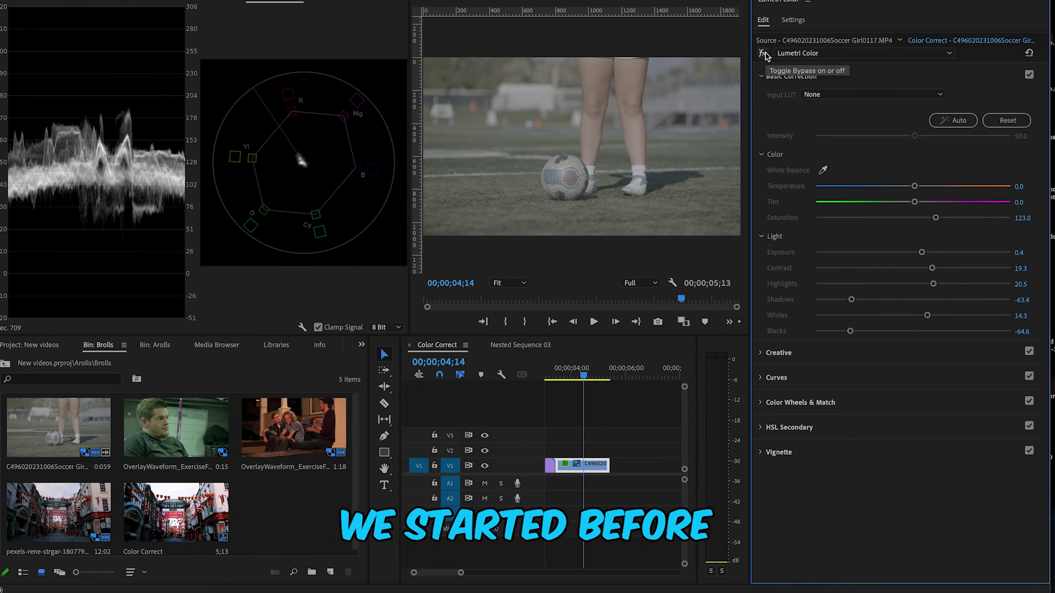
{"action": "left_click", "coordinate": [763, 53]}
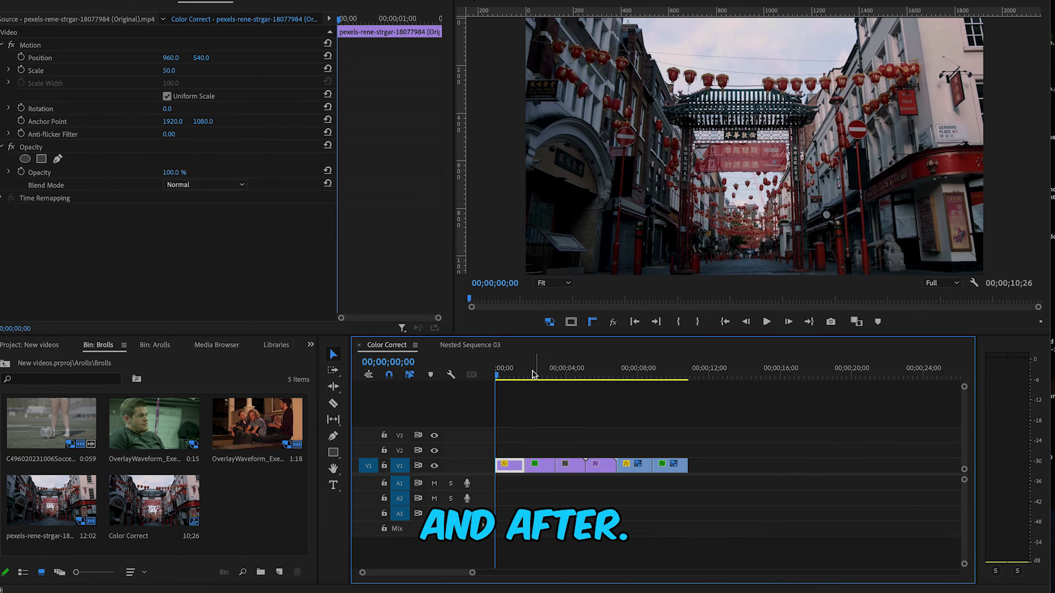
Play the Color Correct sequence from its start to review the street clip.
{"action": "left_click", "coordinate": [766, 322]}
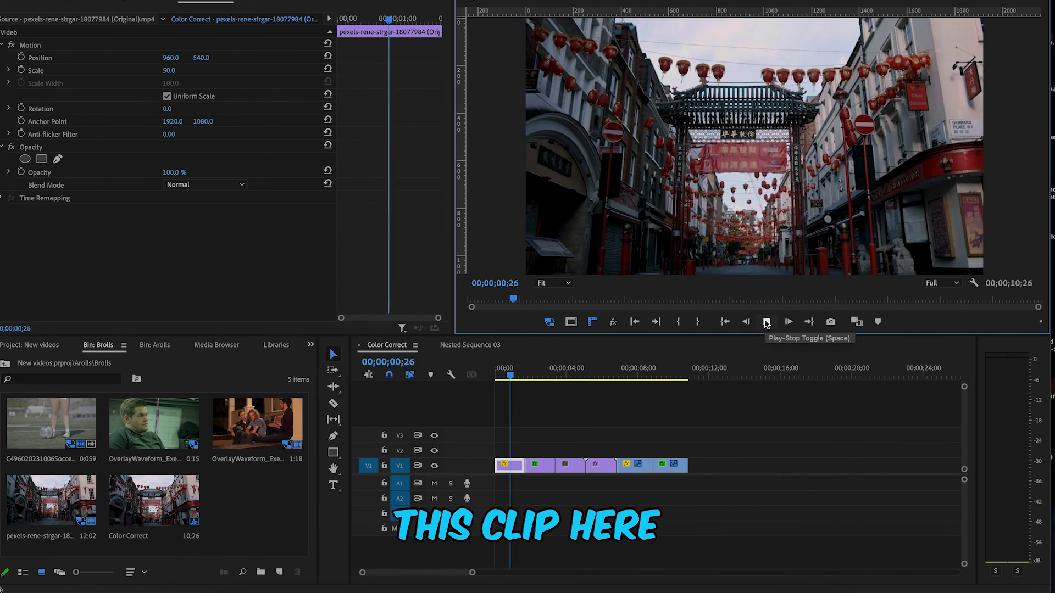